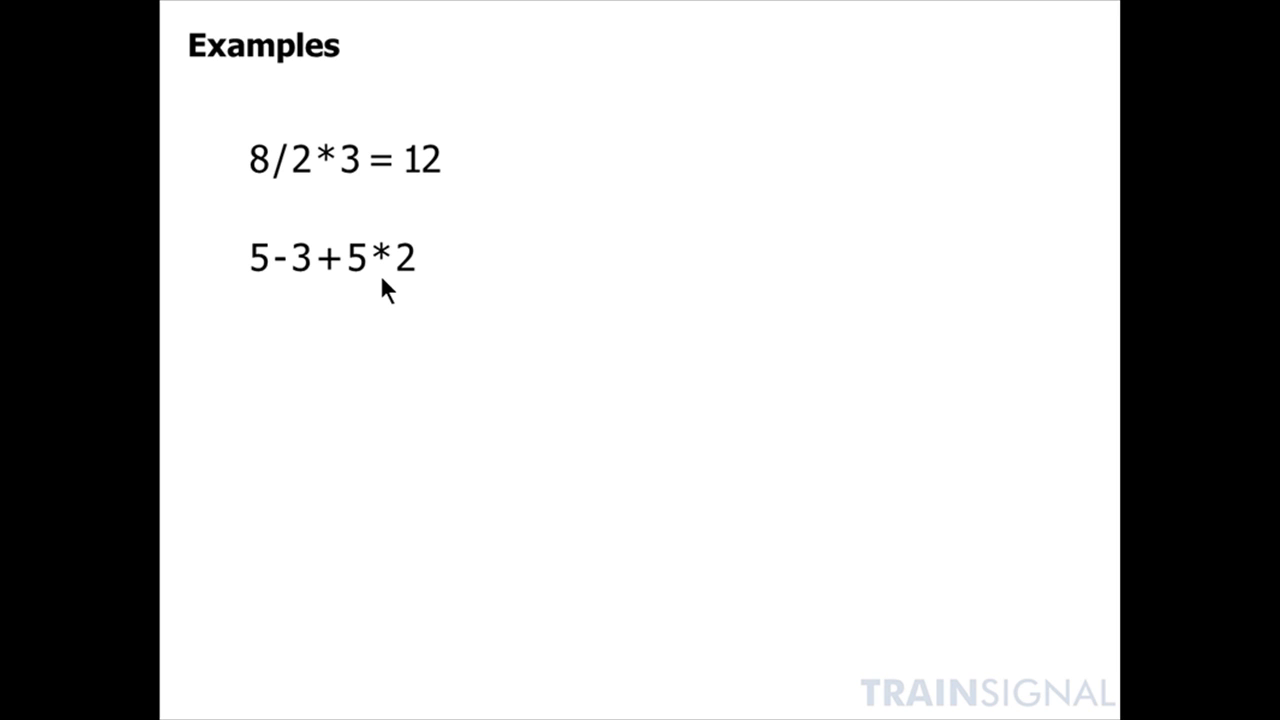
Reveal that 5-3+5*2 equals 12 on the Examples slide.
click(382, 279)
Show 5*(12/3)*6-4 = 116, then 5*(12/3)*(6-4) = 40 on the Examples slide.
click(415, 407)
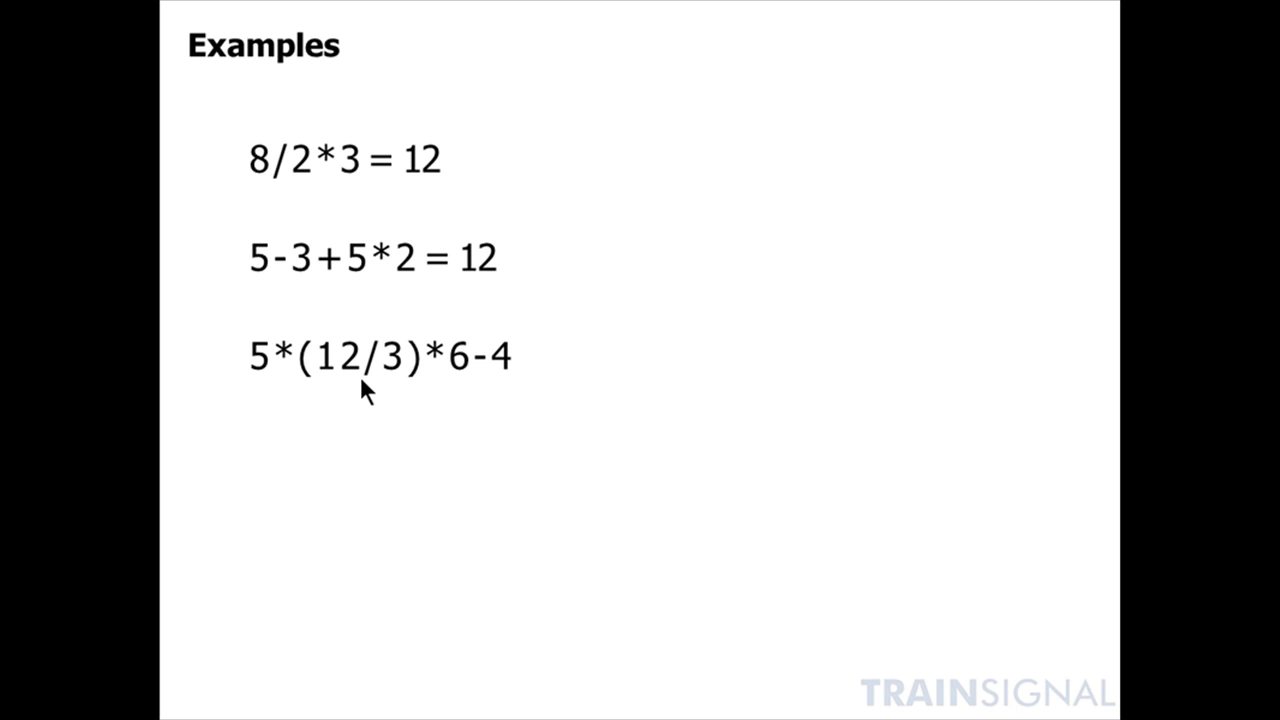
click(503, 381)
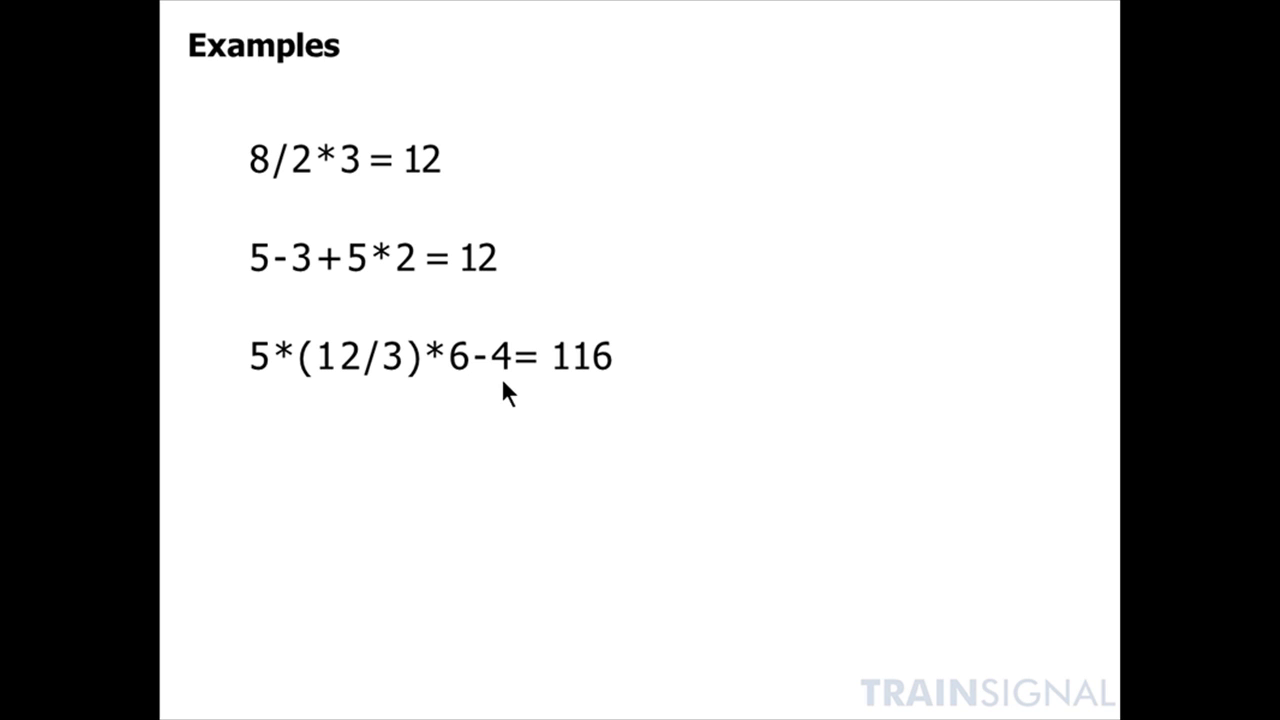
click(503, 517)
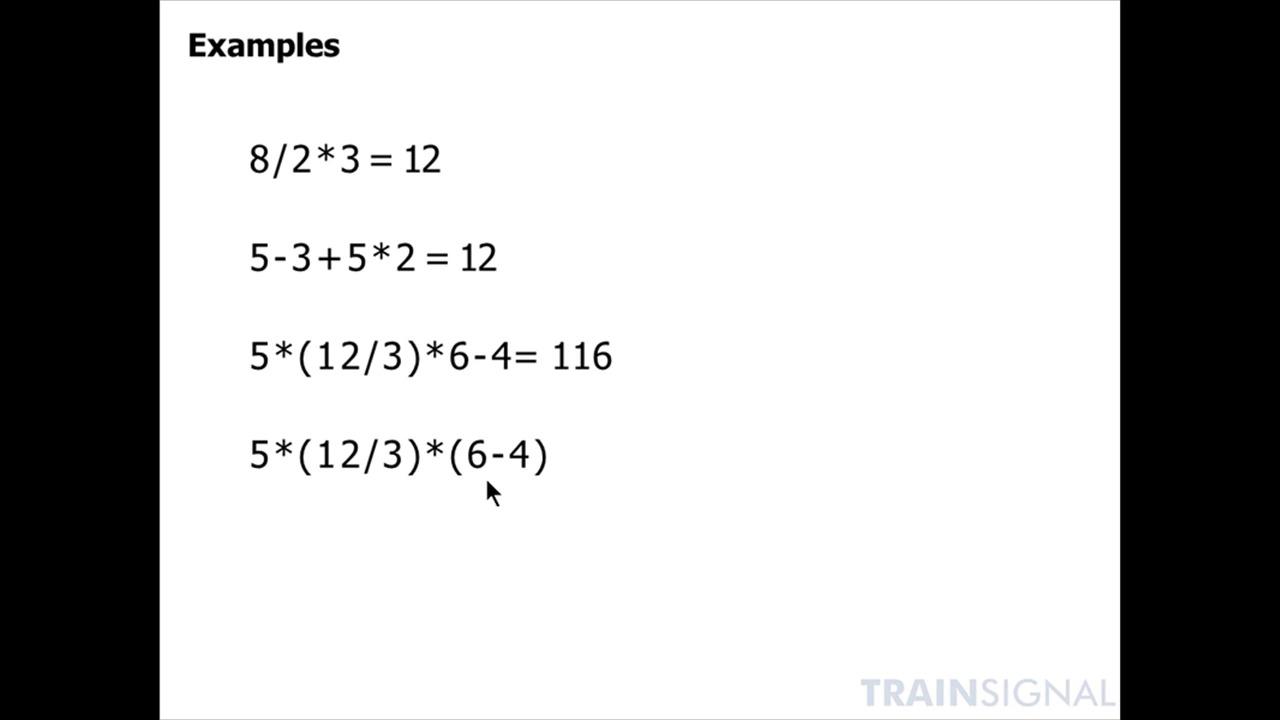
key(Right)
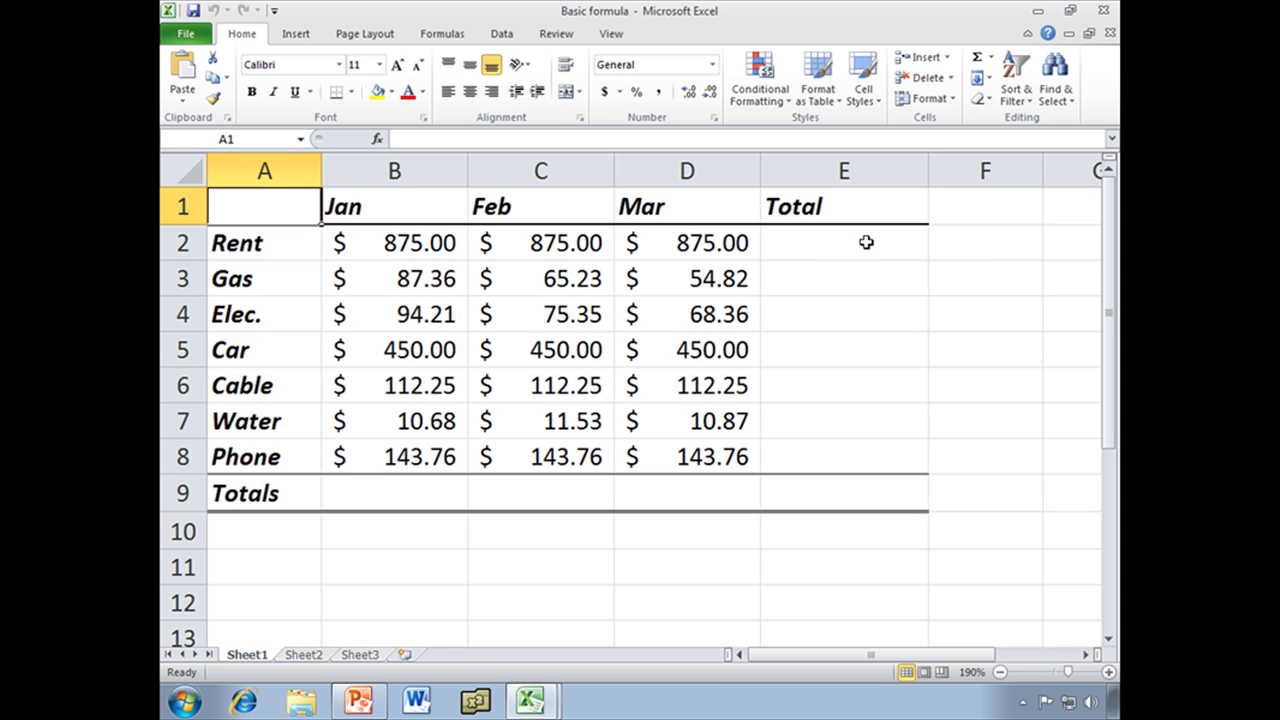
Enter =875+875+875 in E2 so the Rent total shows 2625.
click(851, 242)
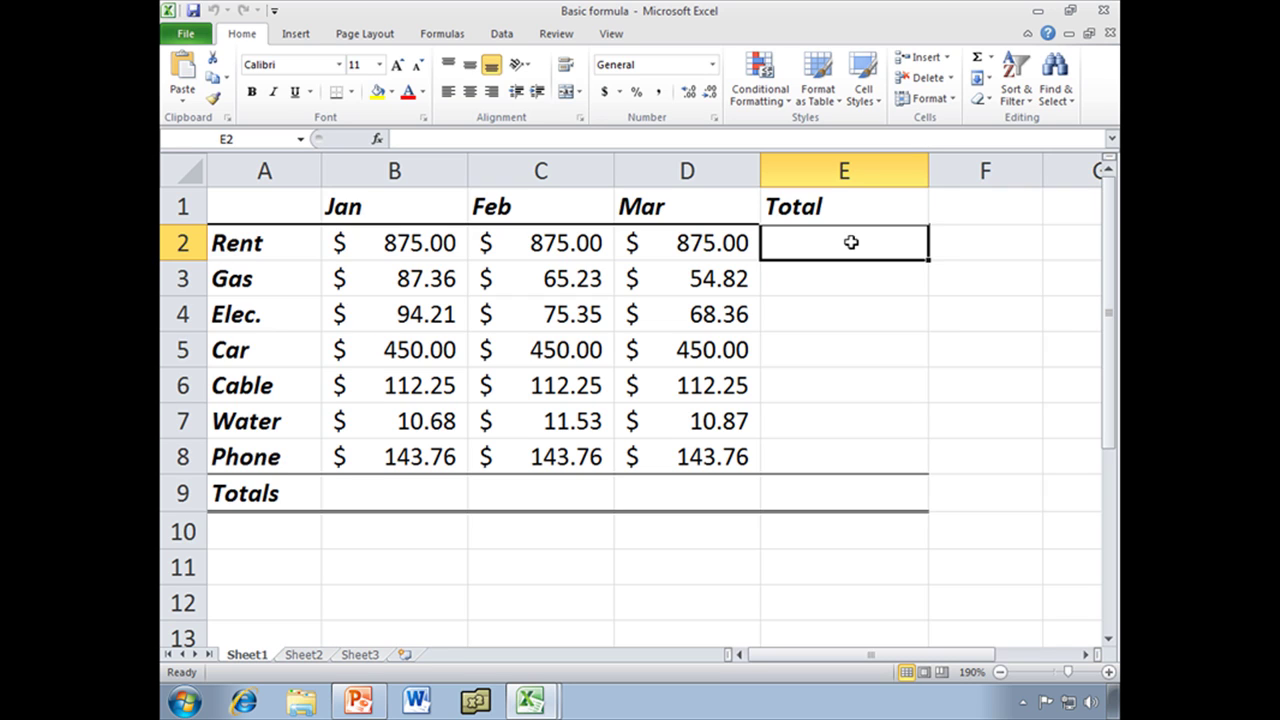
text(=)
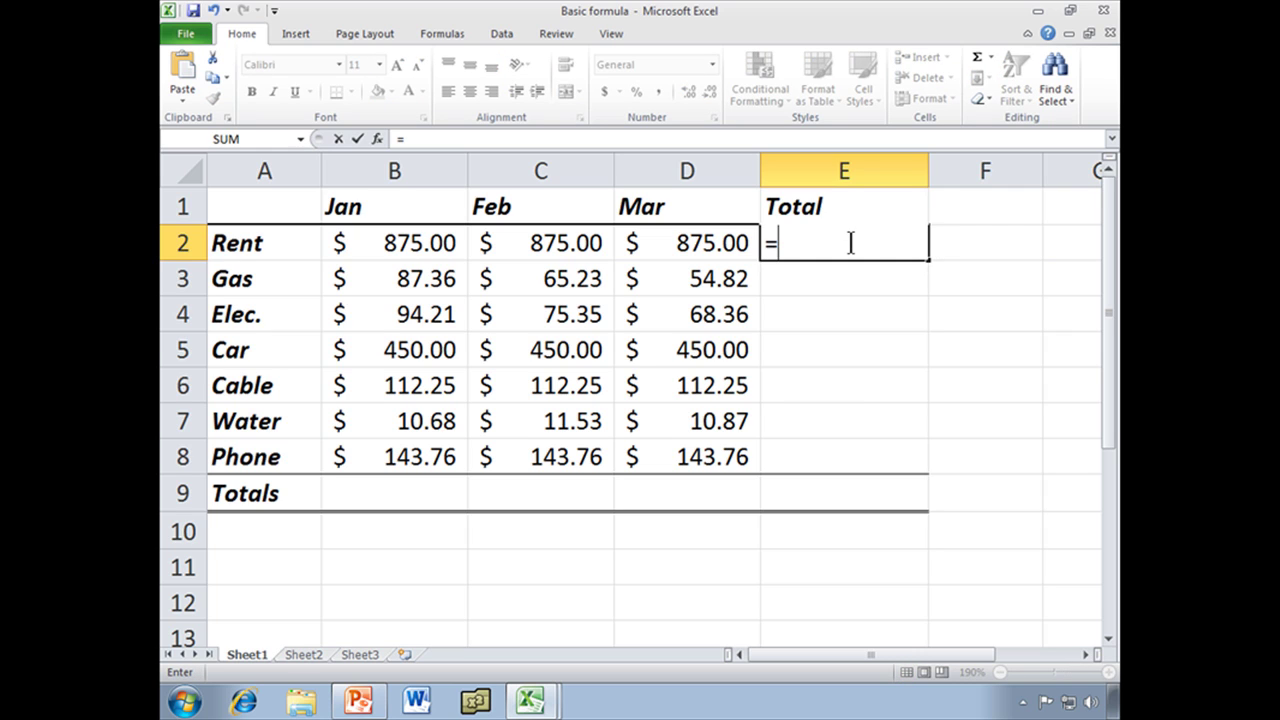
text(875+87)
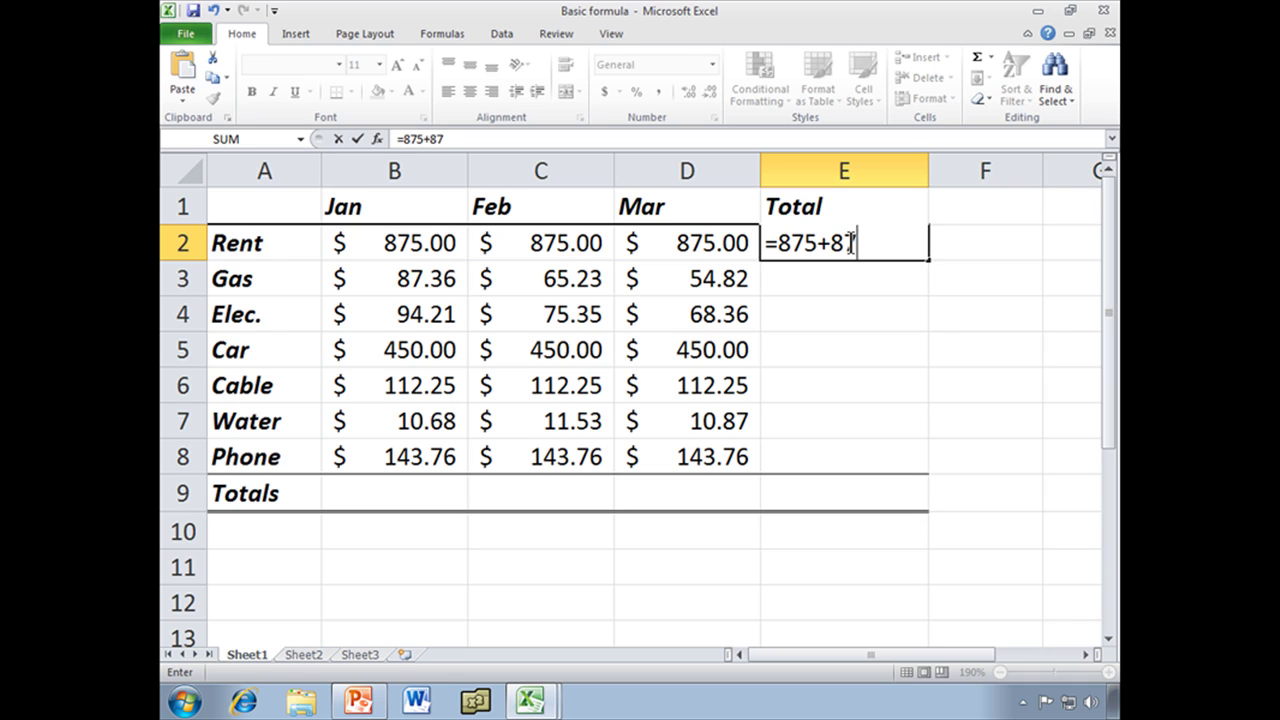
text(5+)
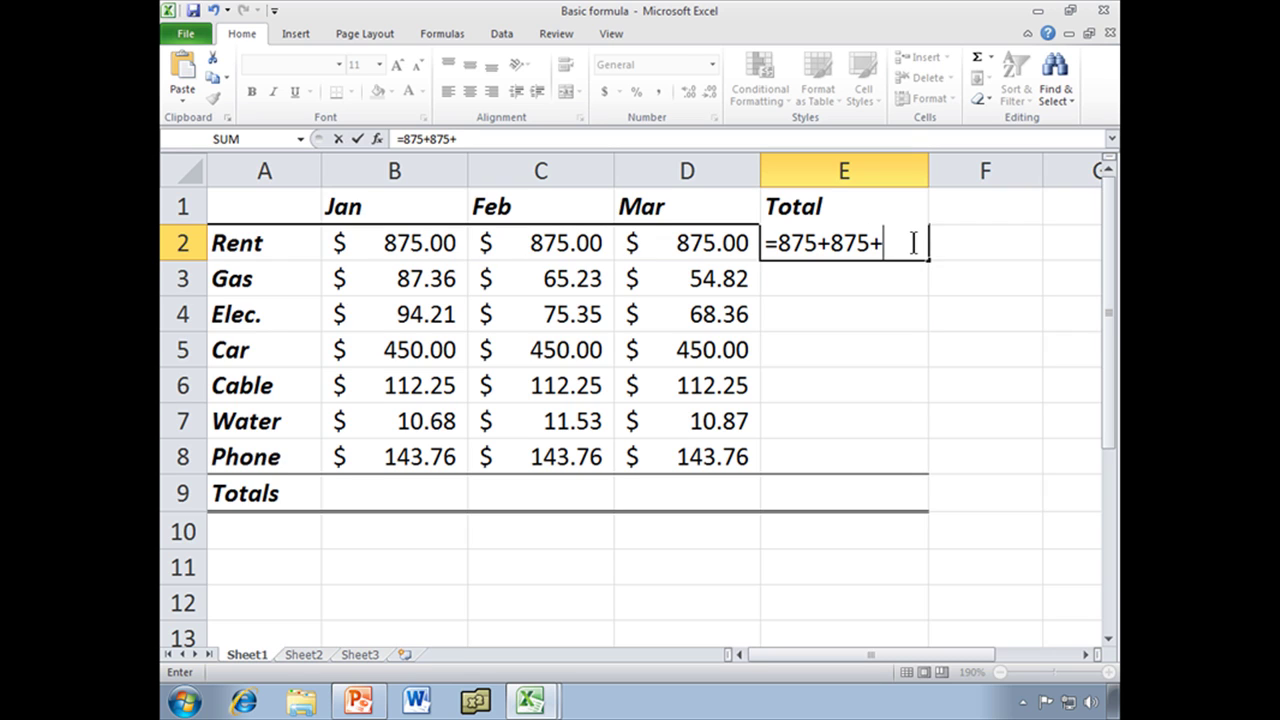
text(875)
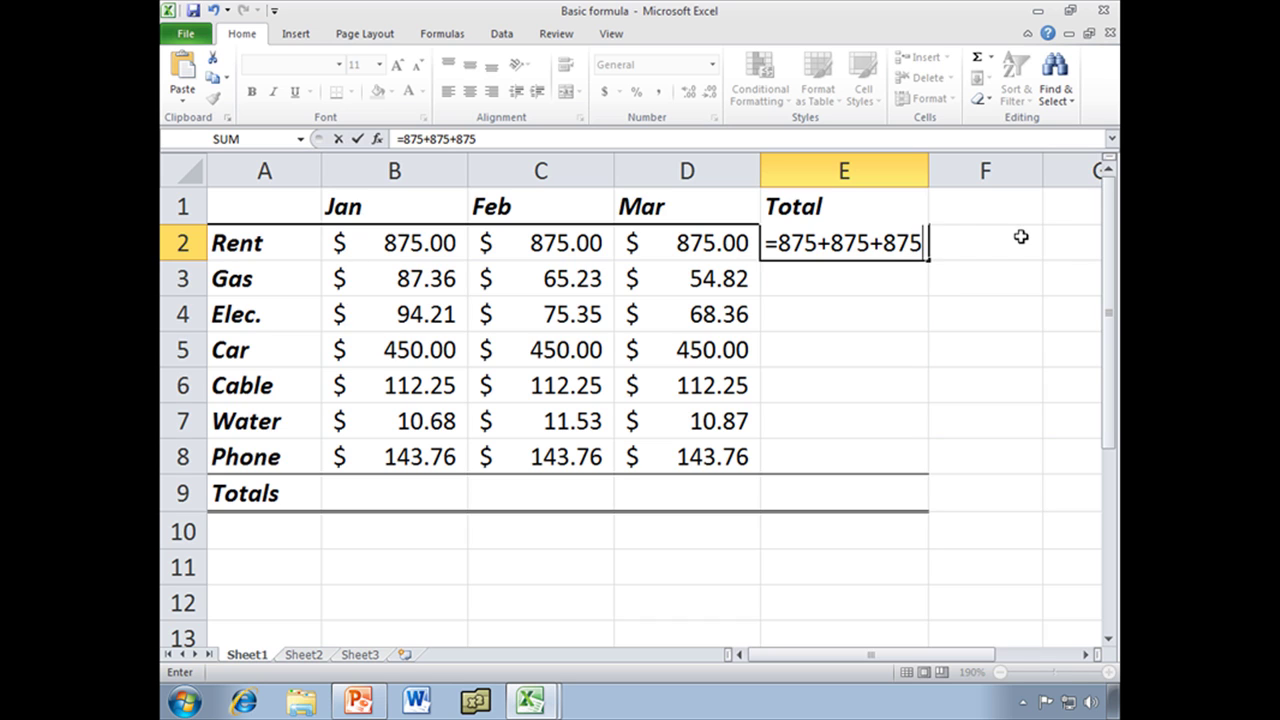
key(Return)
click(906, 243)
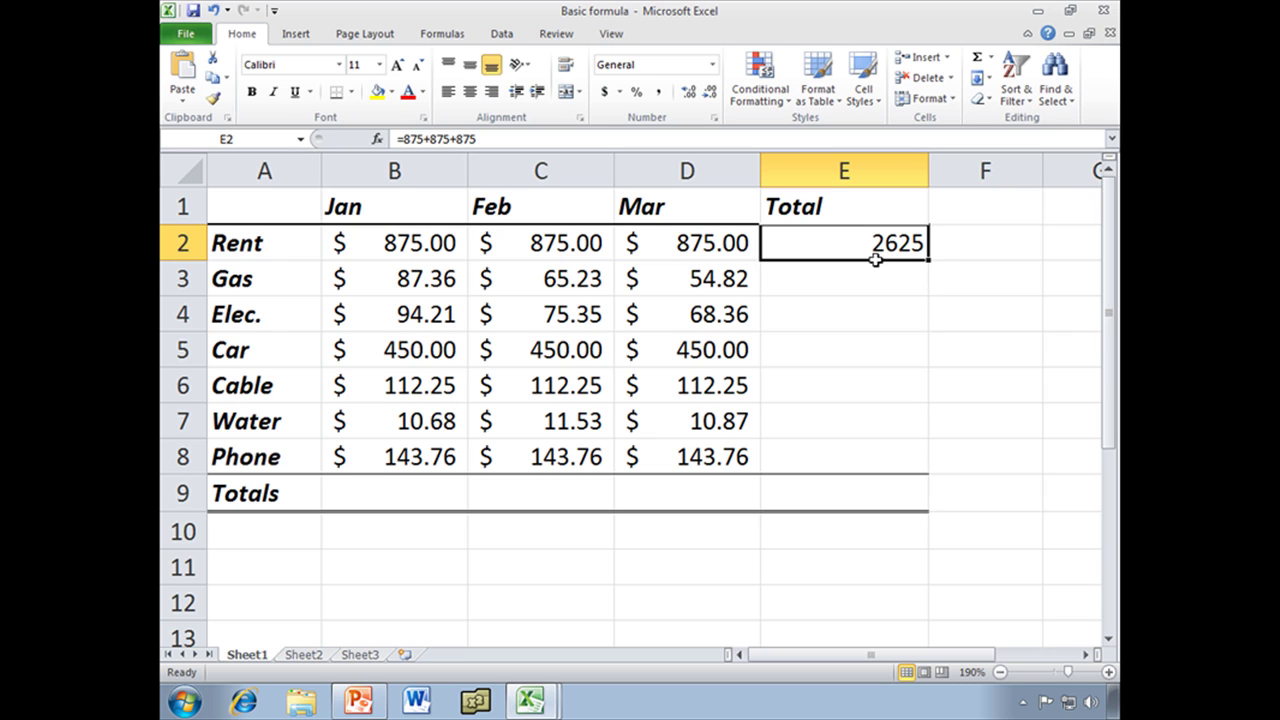
Apply Accounting Number Format to E2 and the whole Total column E.
click(603, 92)
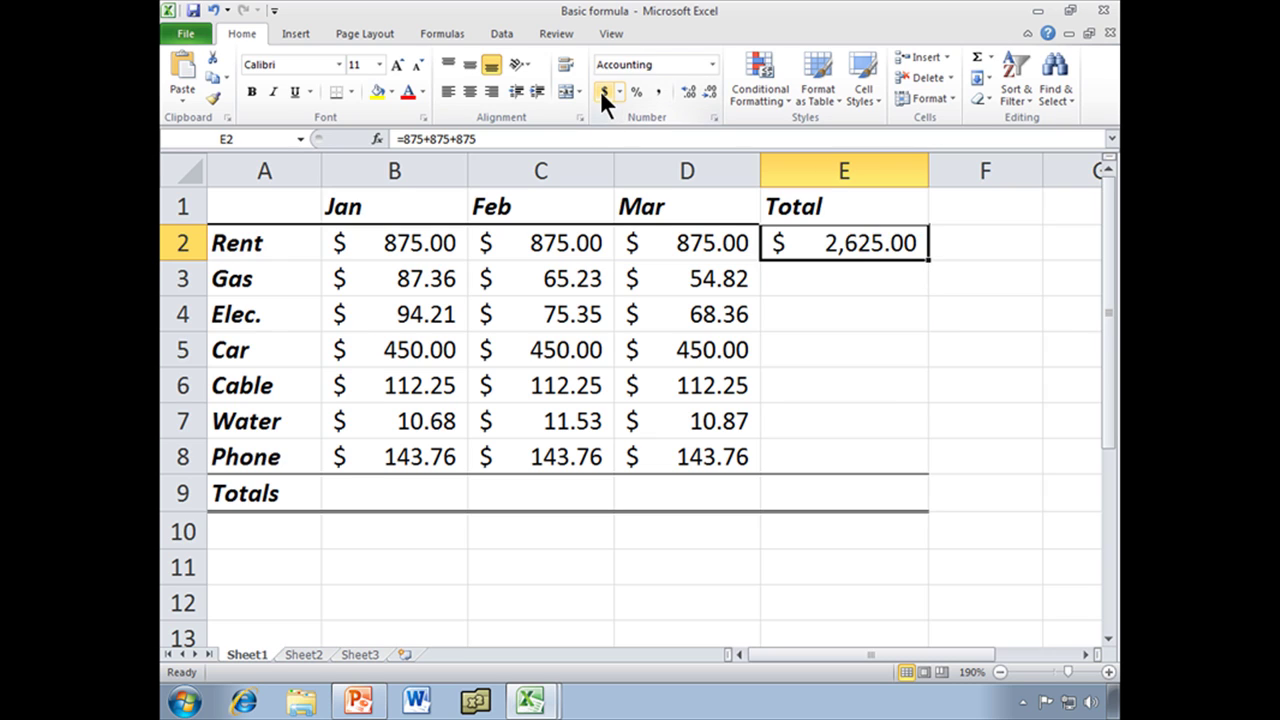
click(814, 167)
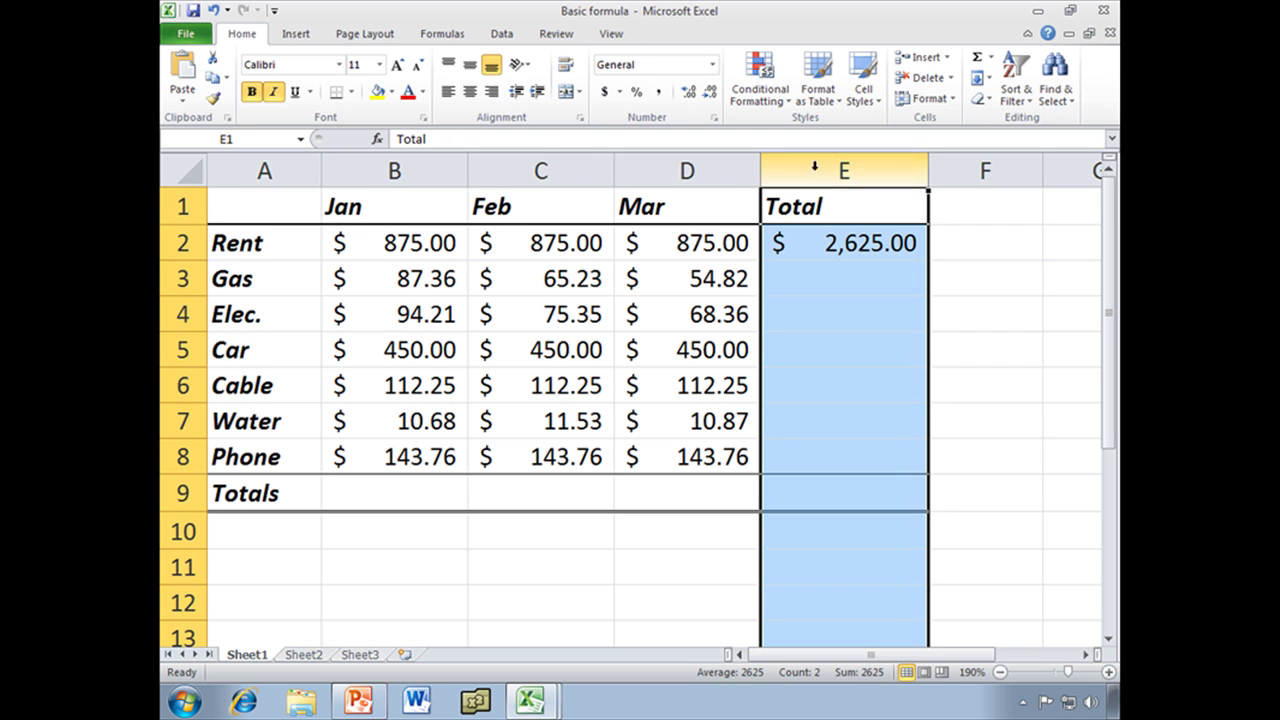
click(604, 92)
click(876, 244)
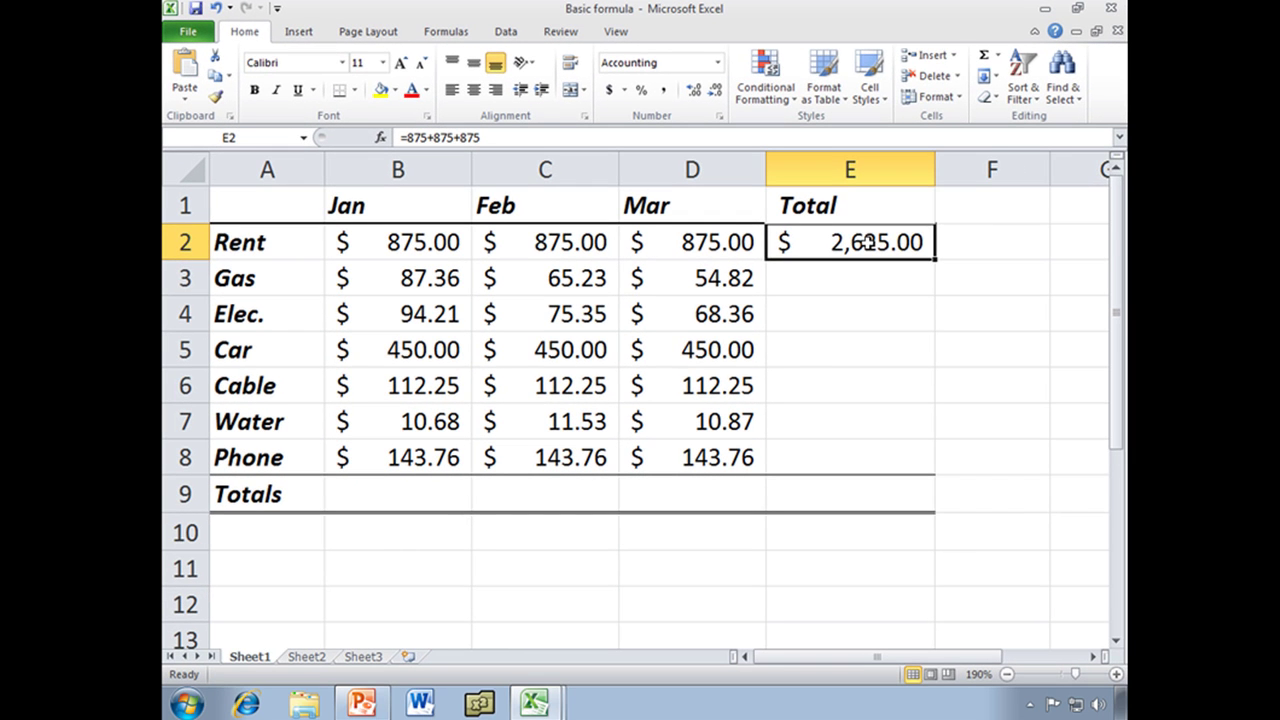
double_click(866, 242)
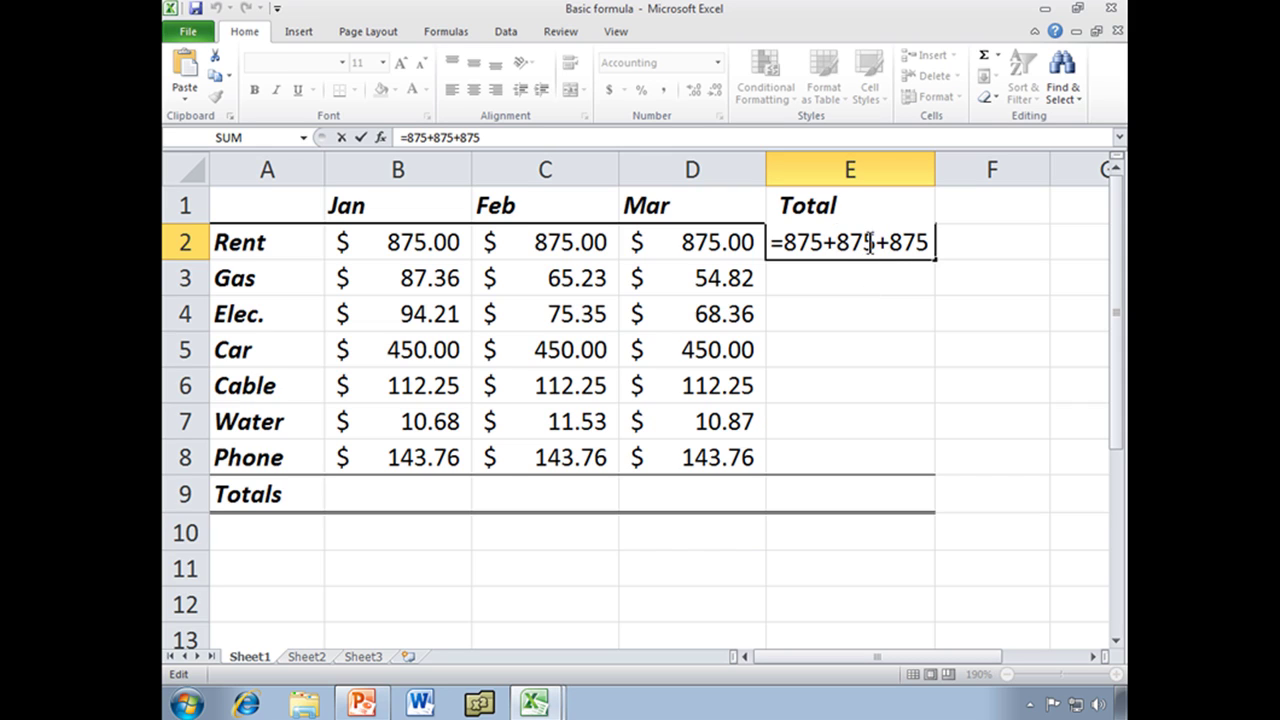
key(Left)
key(Left)
key(Right)
key(Right)
key(Right)
key(Left)
key(Left)
key(Left)
key(Left)
key(Left)
key(Left)
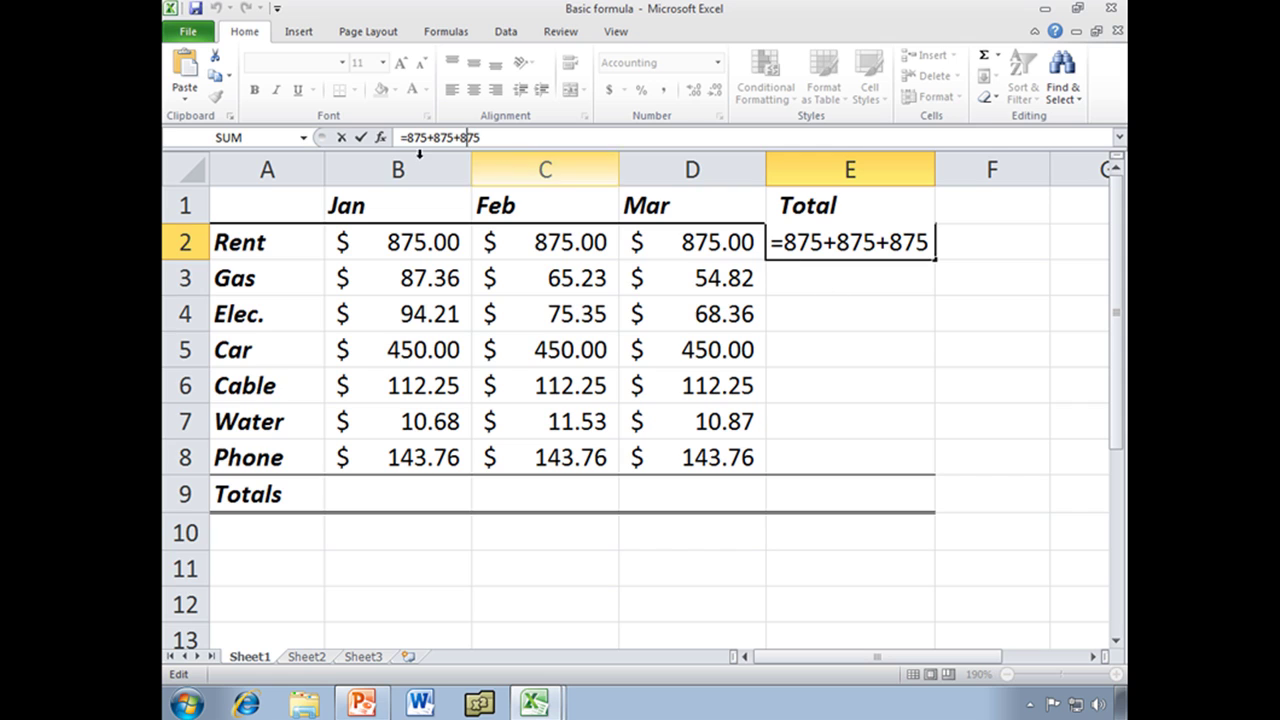
drag(439, 137, 448, 137)
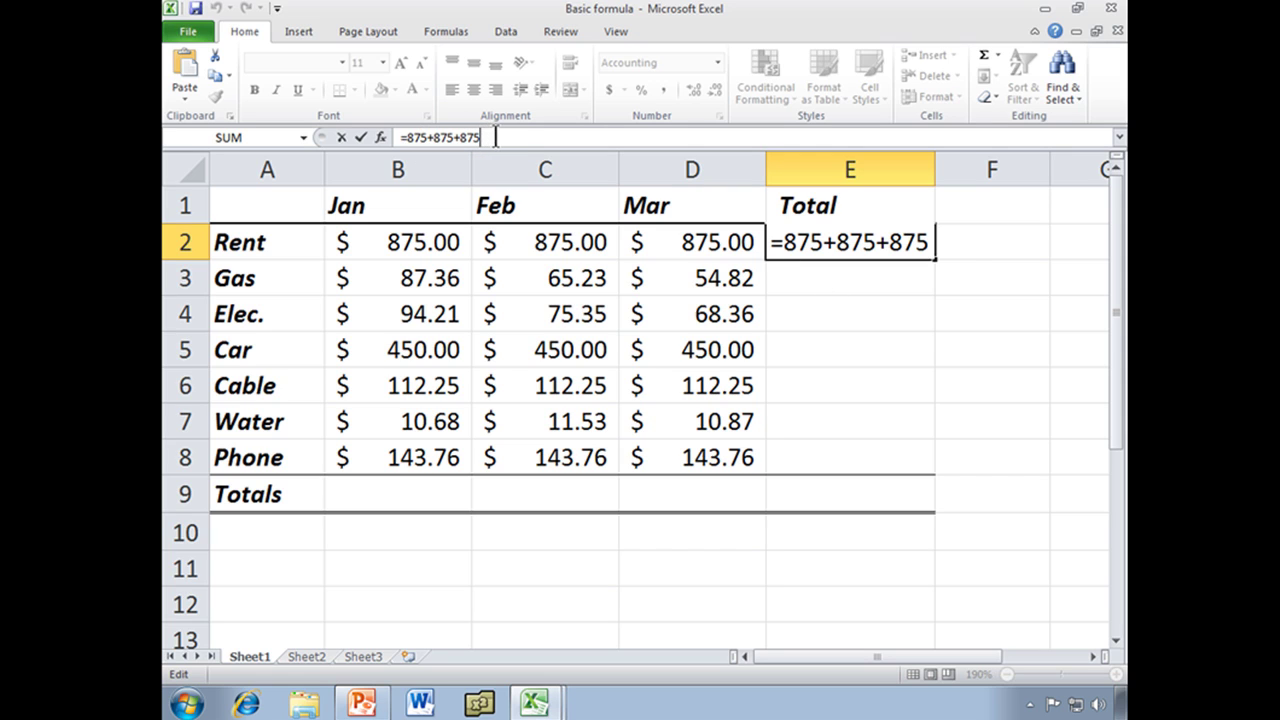
click(992, 252)
click(868, 242)
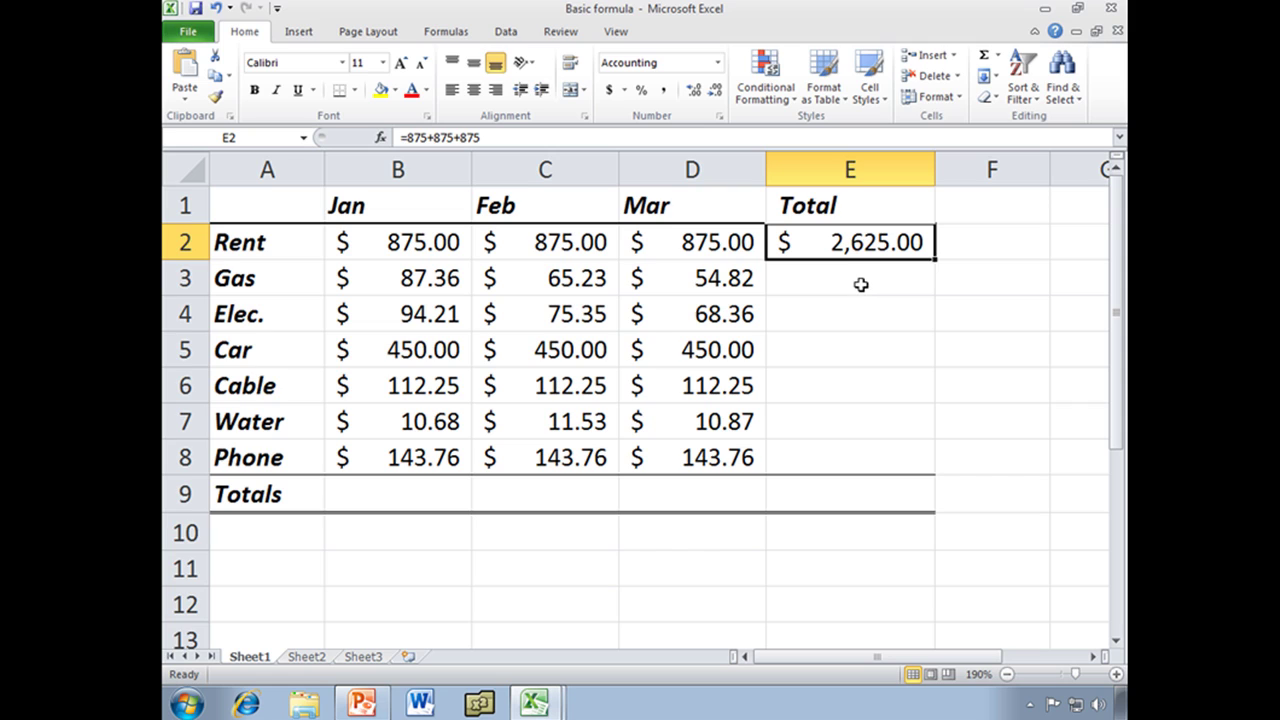
Put the Rent total formula in E2 into edit mode with F2.
key(F2)
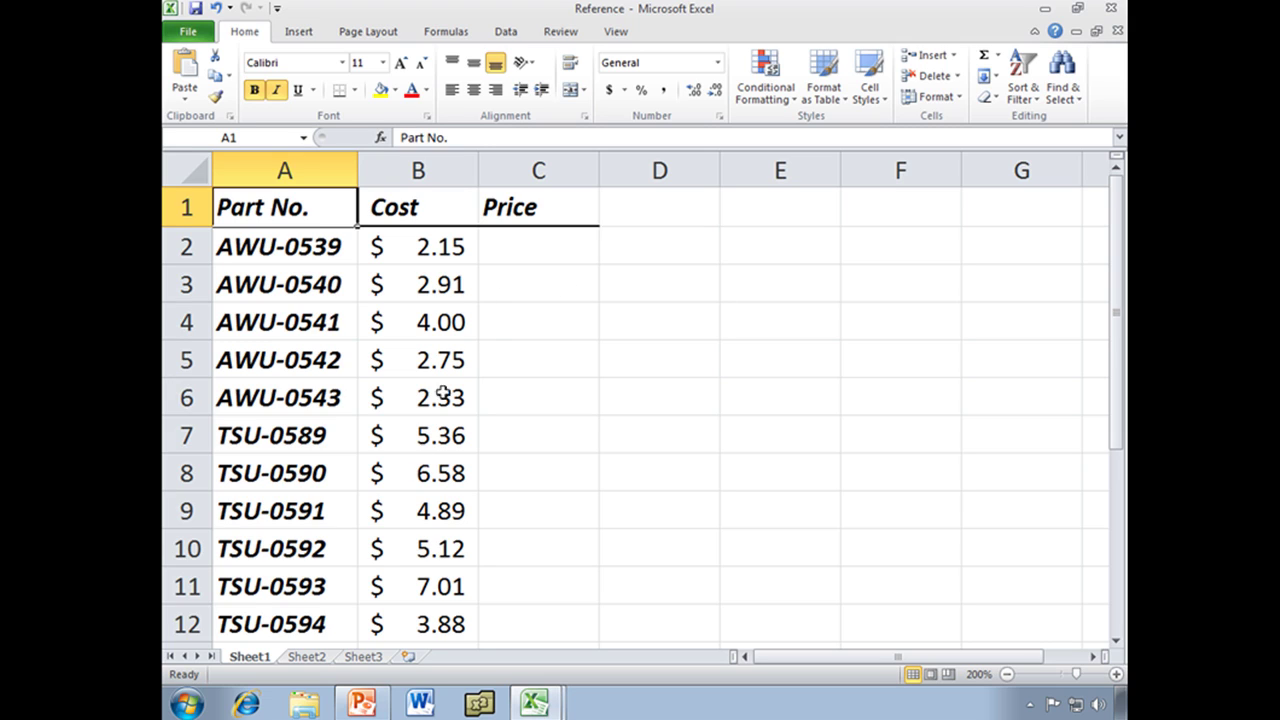
Start the Price formula in C2 by typing =b2.
click(544, 246)
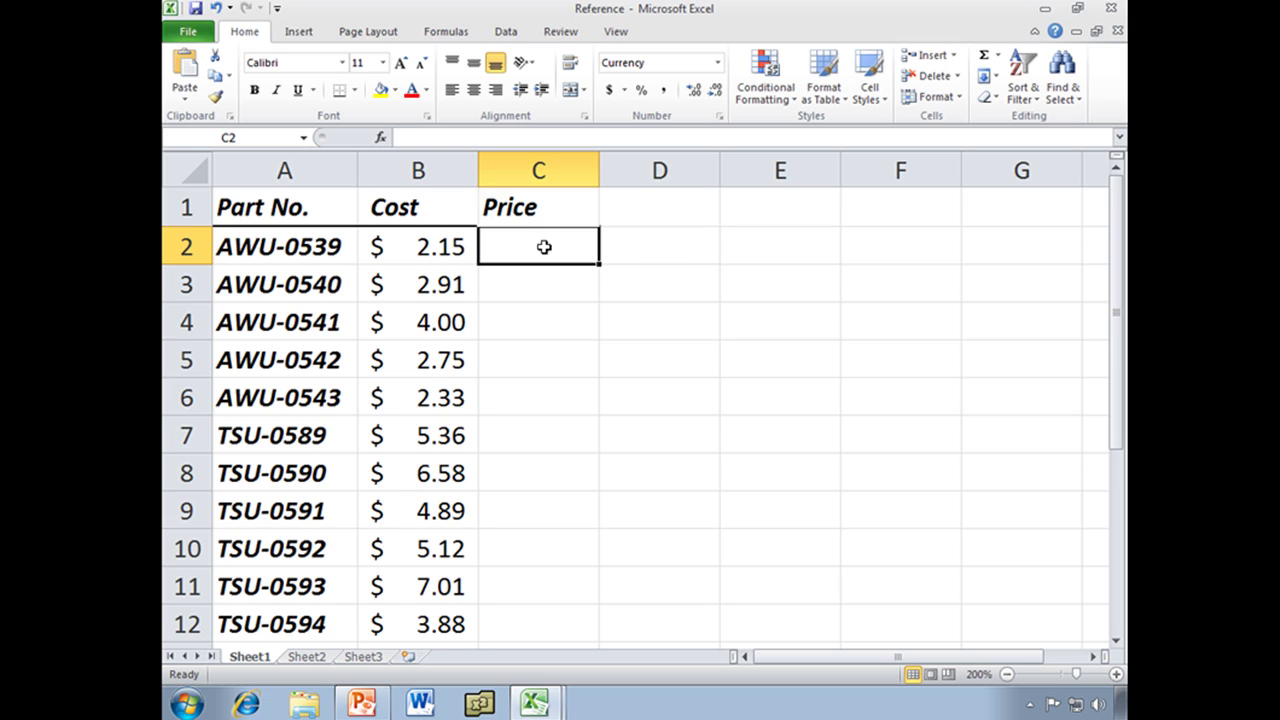
text(=)
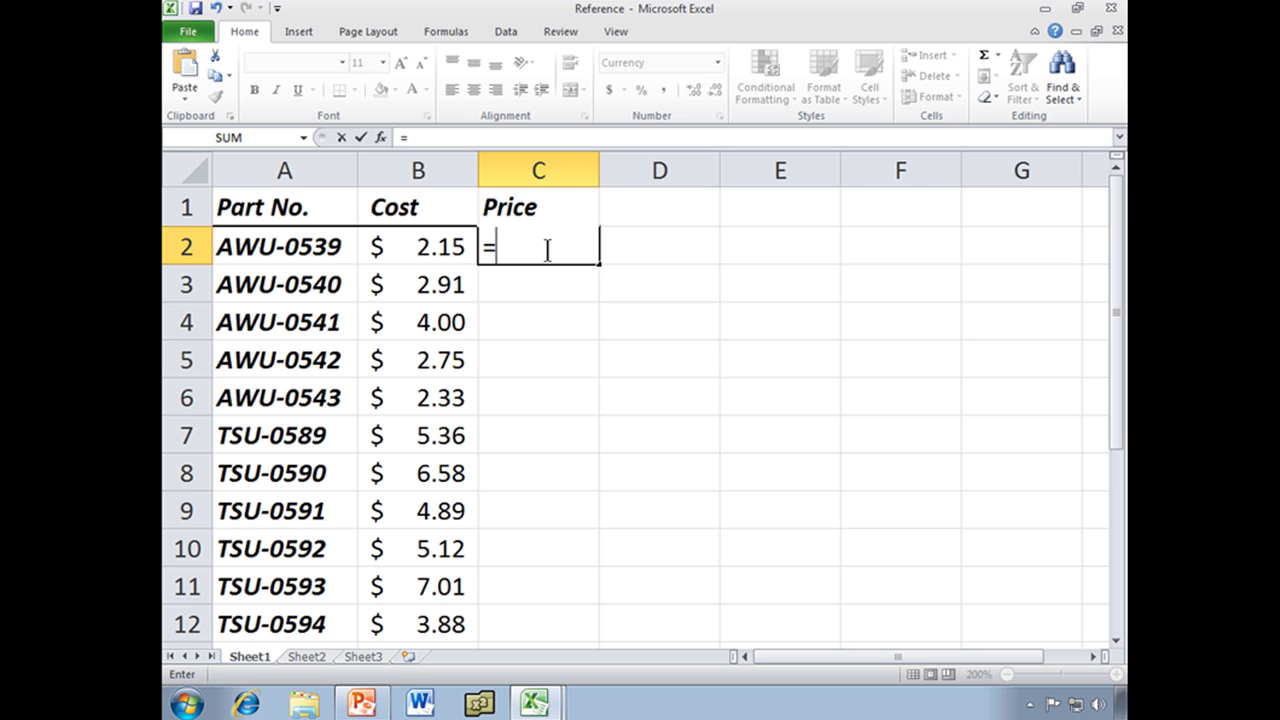
text(b2)
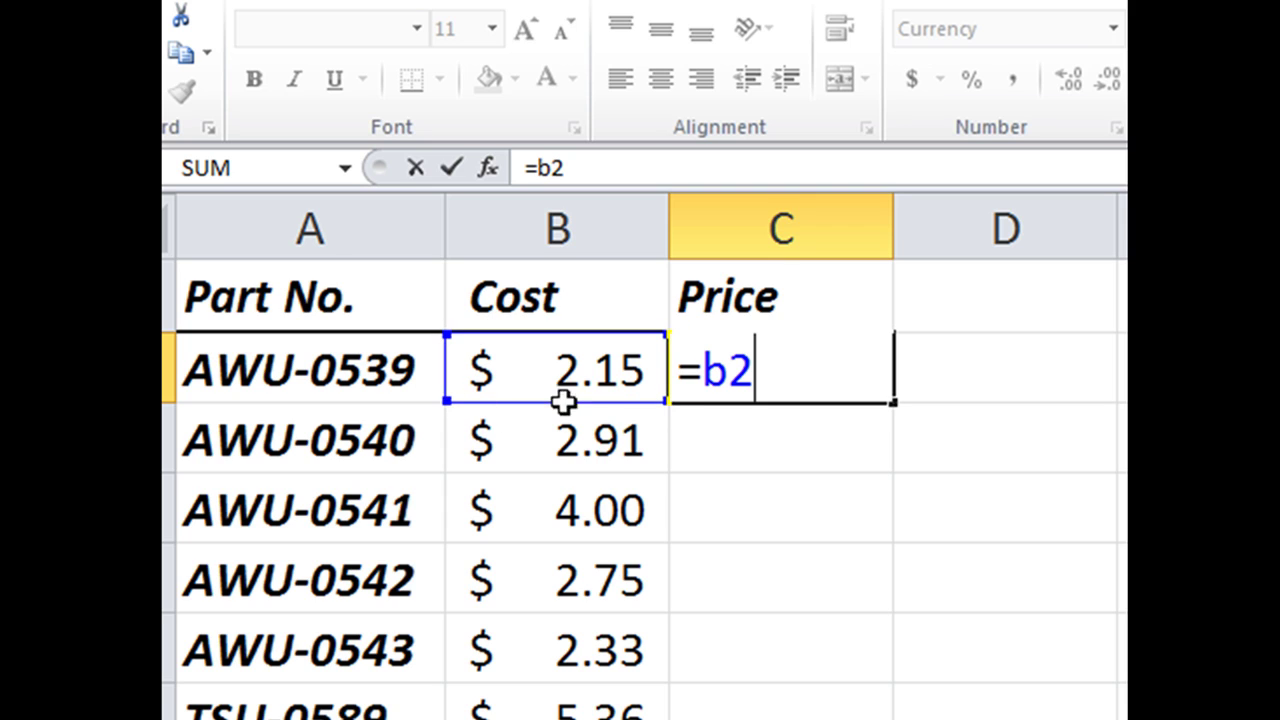
drag(614, 403, 577, 404)
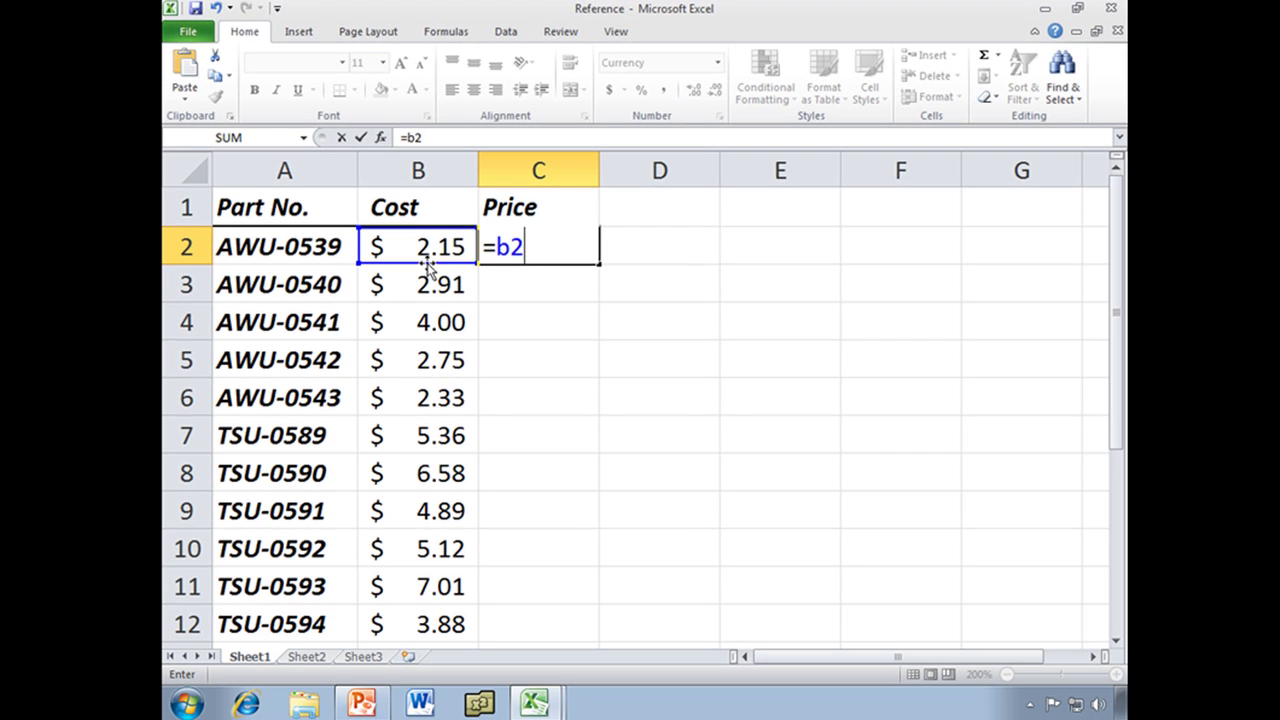
Rebuild the C2 formula as =B2*2+2.50, picking B2 as the reference.
key(BackSpace)
key(BackSpace)
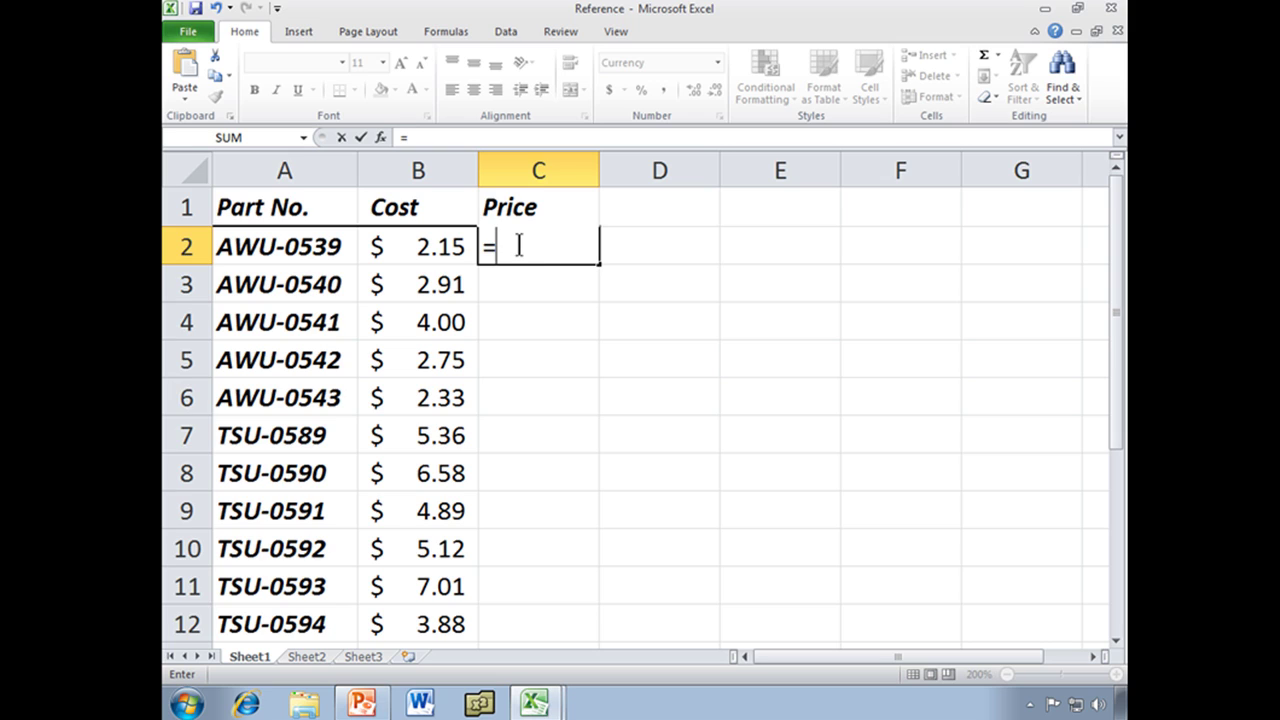
click(423, 247)
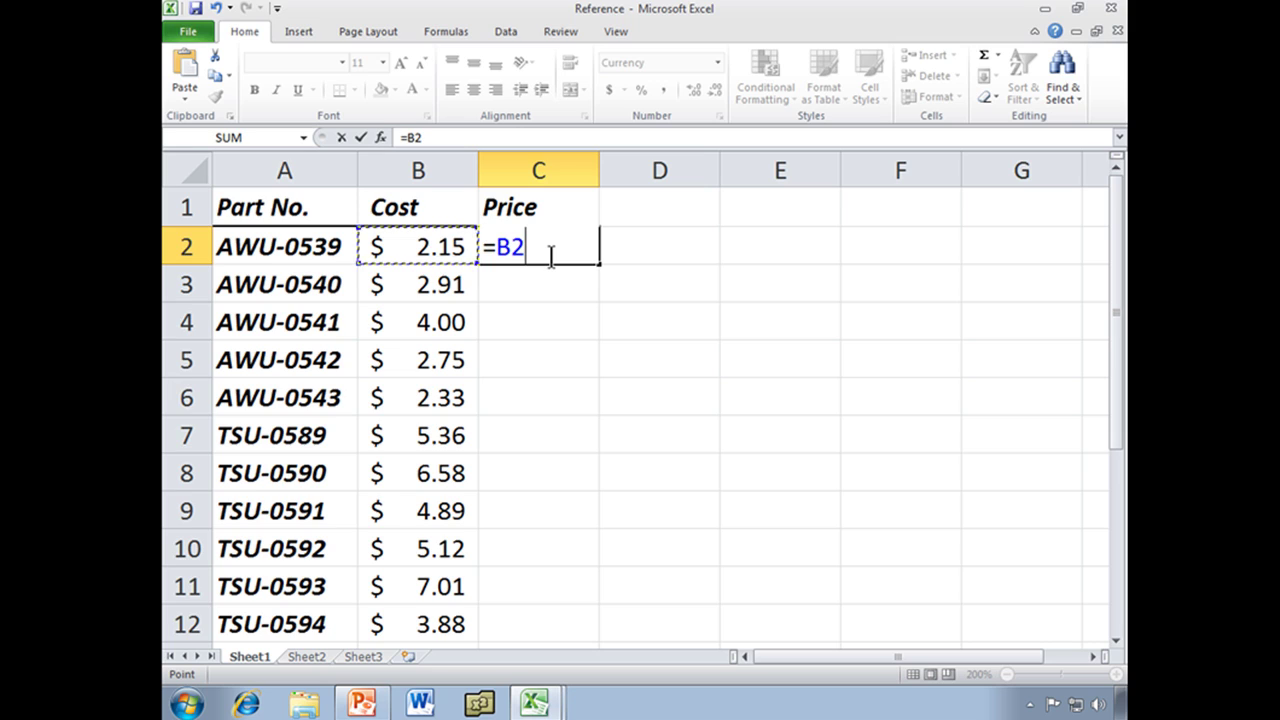
text(*)
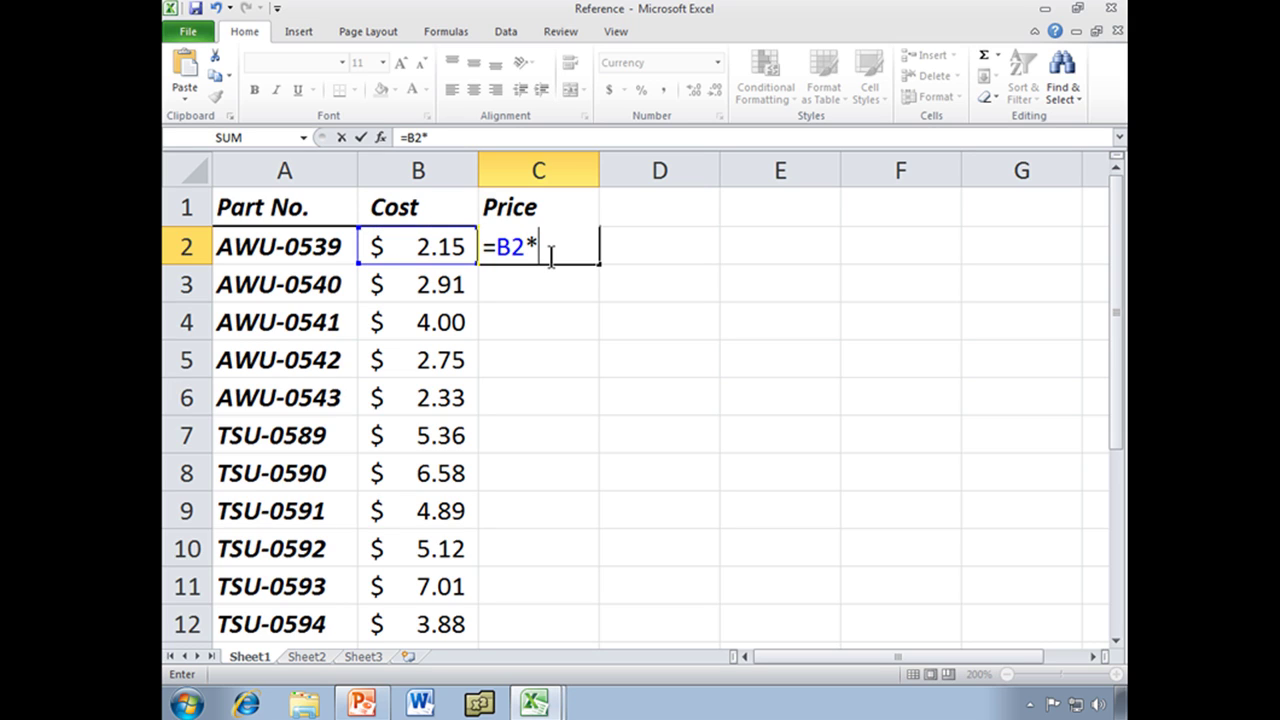
text(2)
text(+)
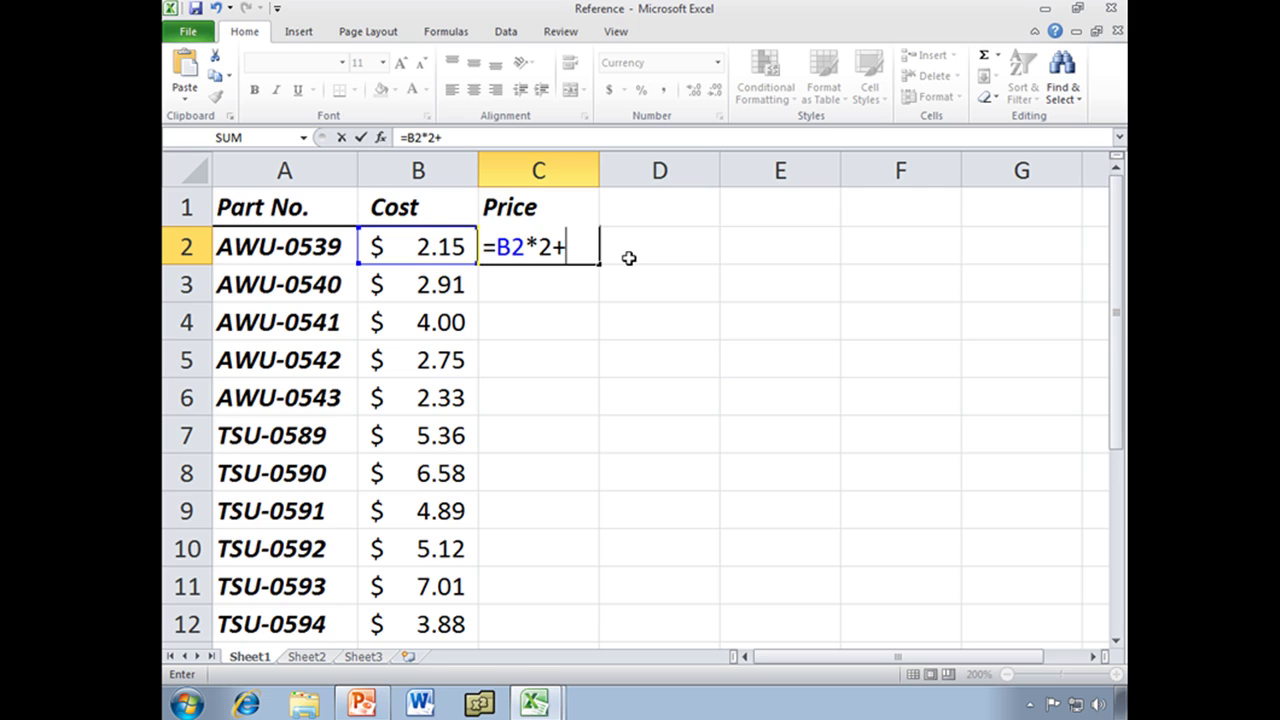
text(2.50)
Commit =B2*2+2.5 in C2 and confirm it shows $6.80.
key(Return)
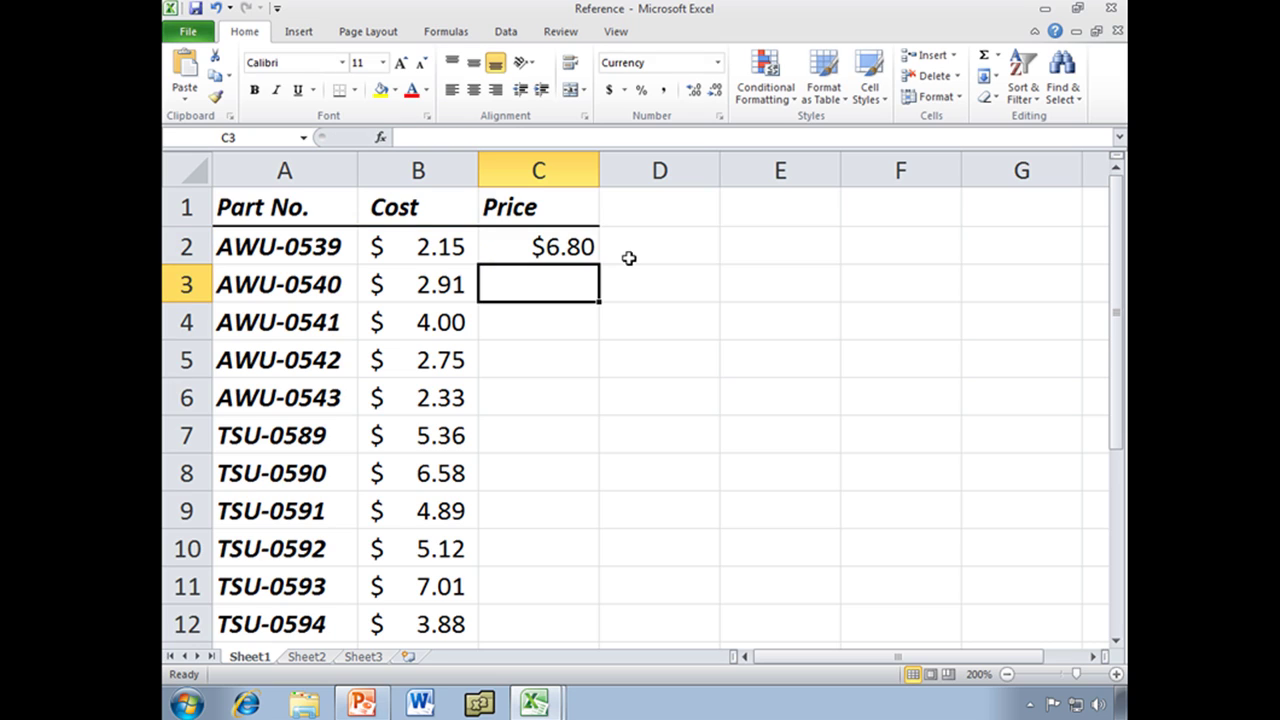
click(567, 249)
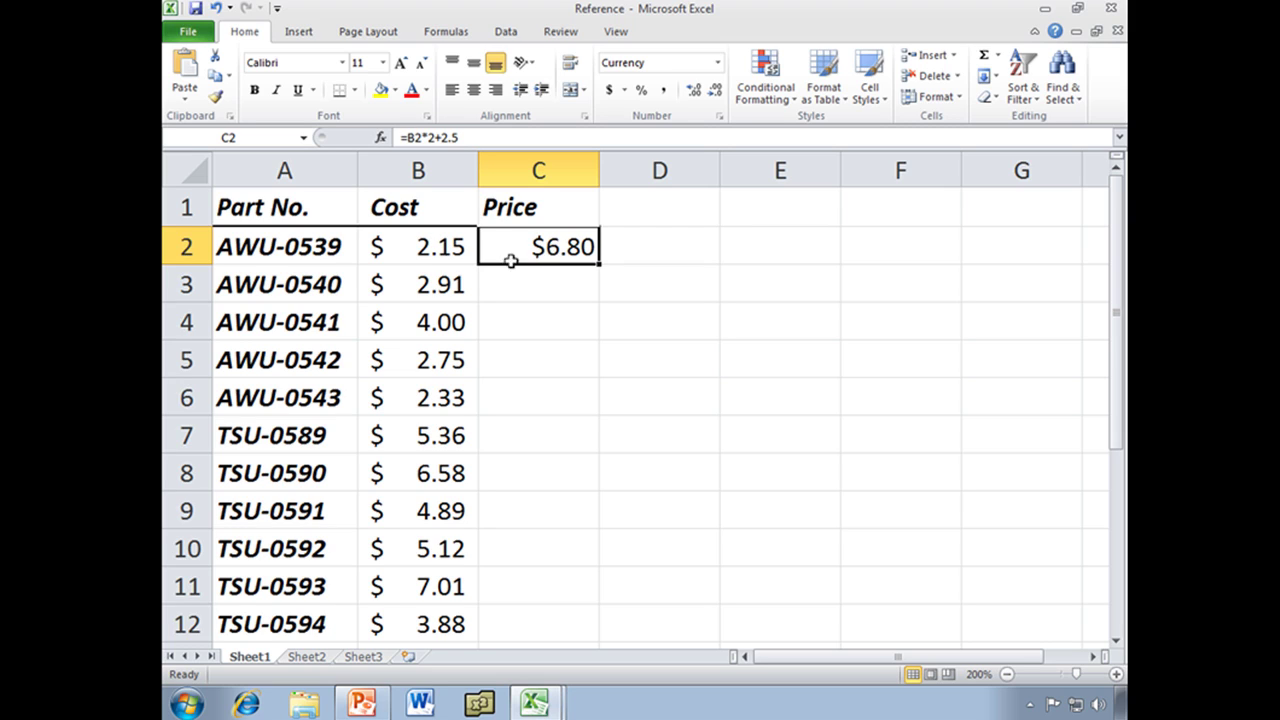
Change the Cost in B2 from 2.15 to 2.83 and check Price becomes $8.16.
click(426, 250)
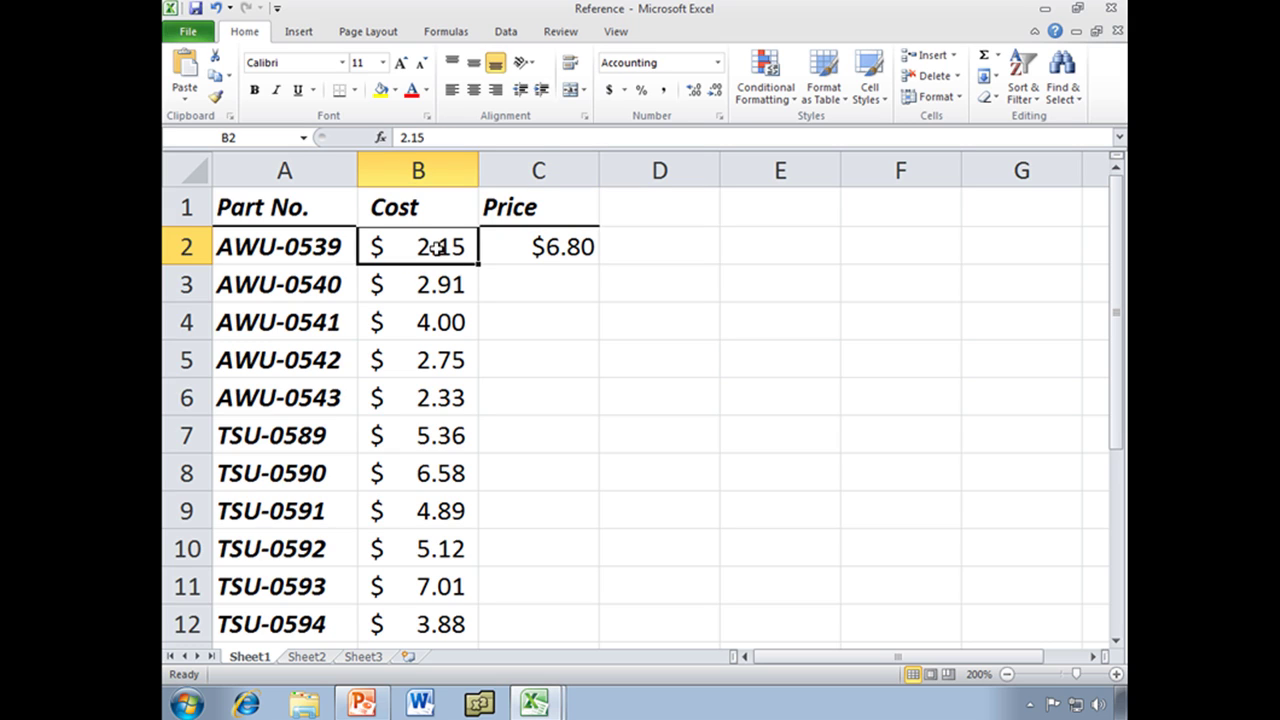
double_click(437, 248)
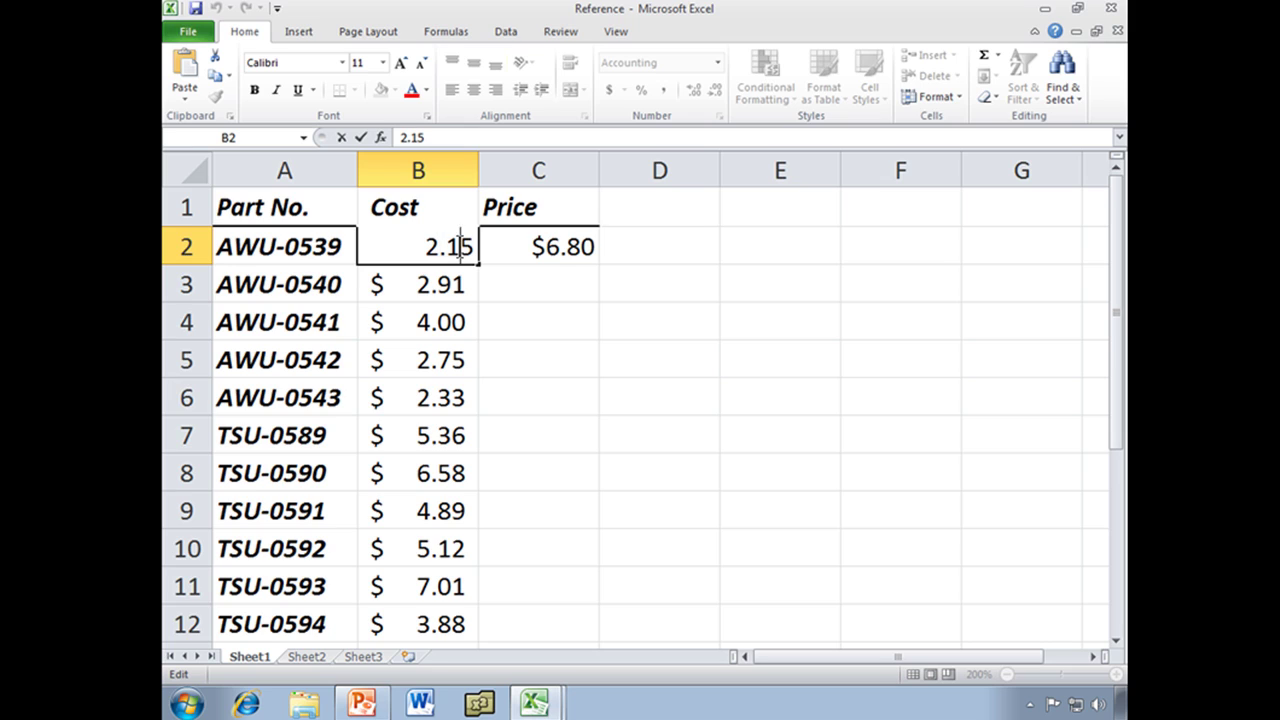
drag(472, 246, 447, 246)
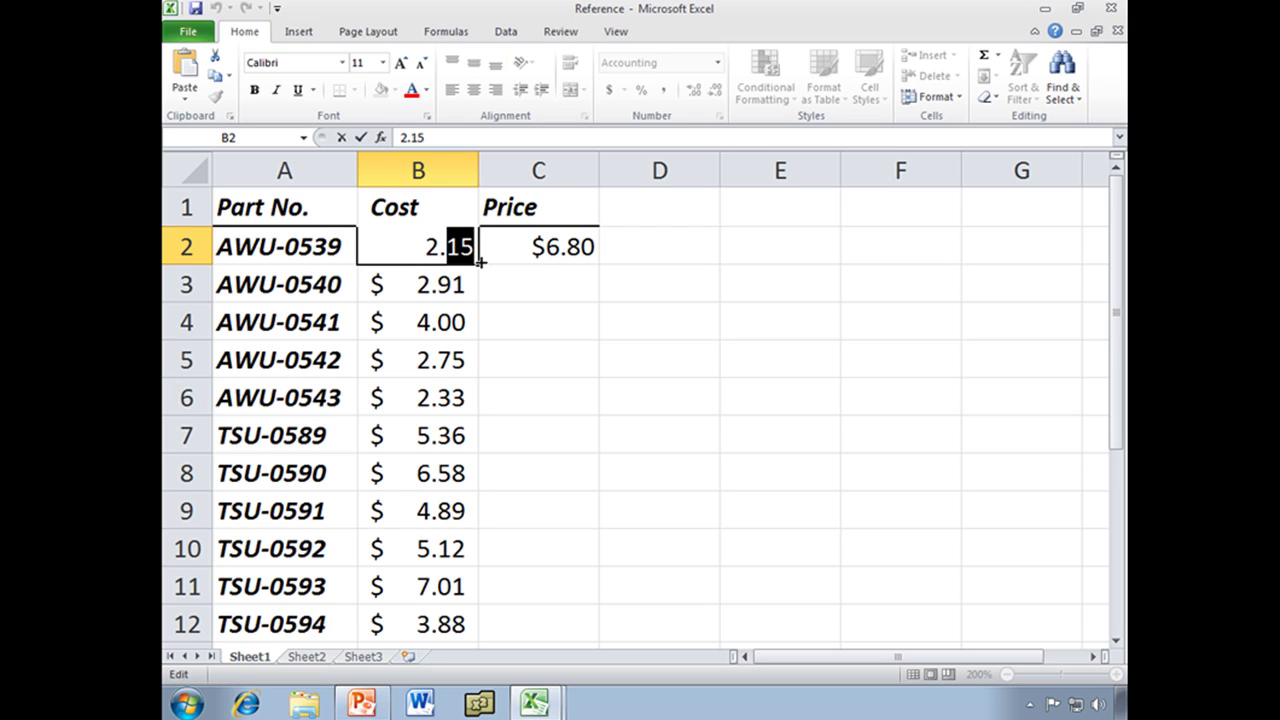
text(83)
key(Return)
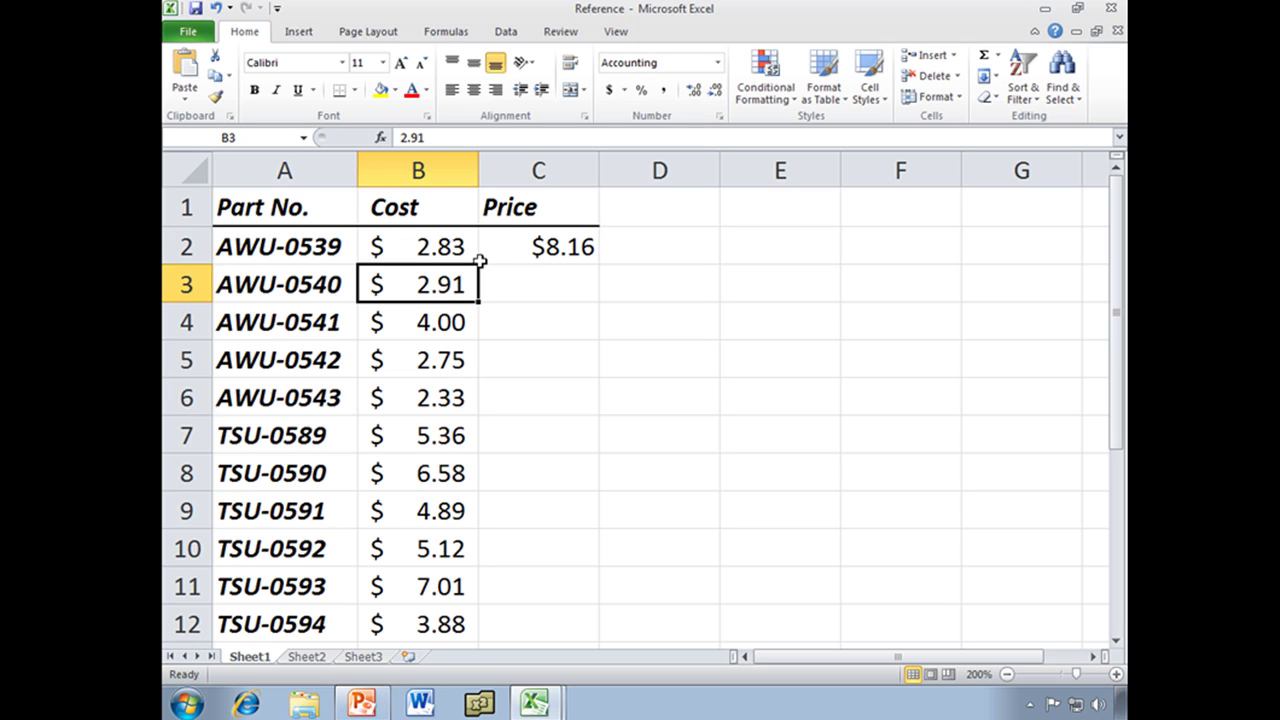
click(514, 248)
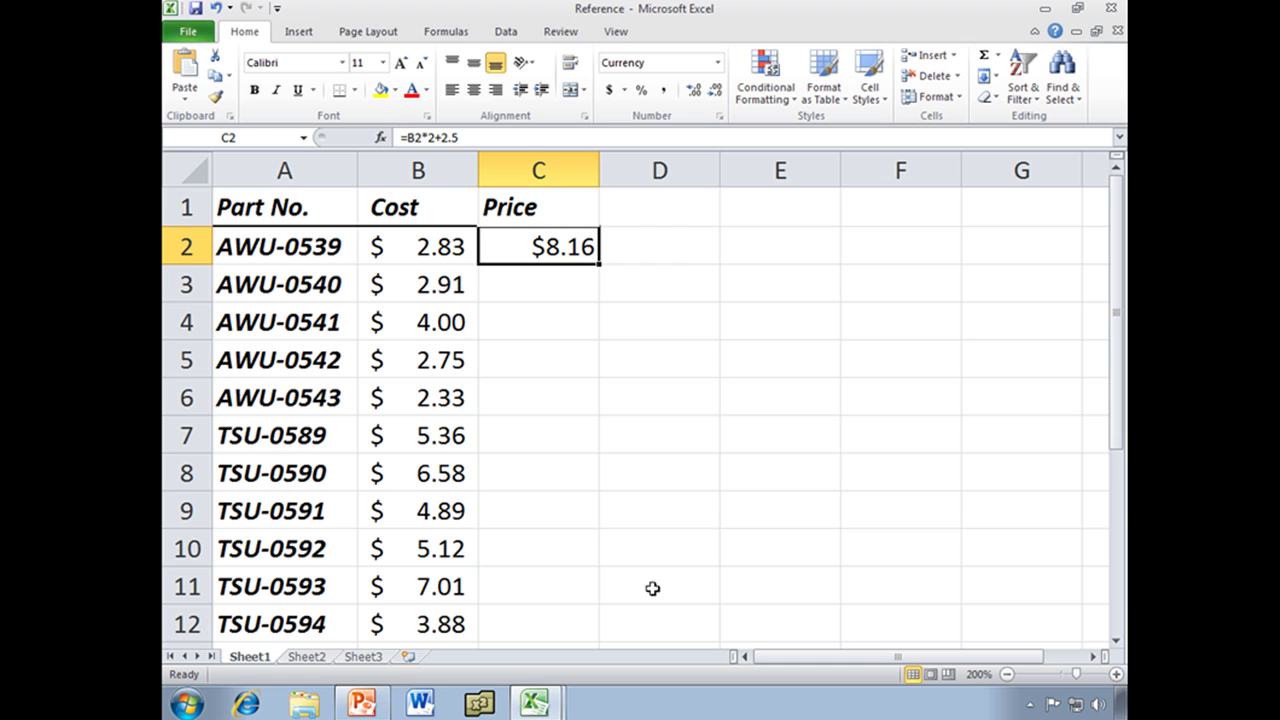
In the Basic formula workbook, enter 1000 as March Rent in D2 and check E2.
click(538, 703)
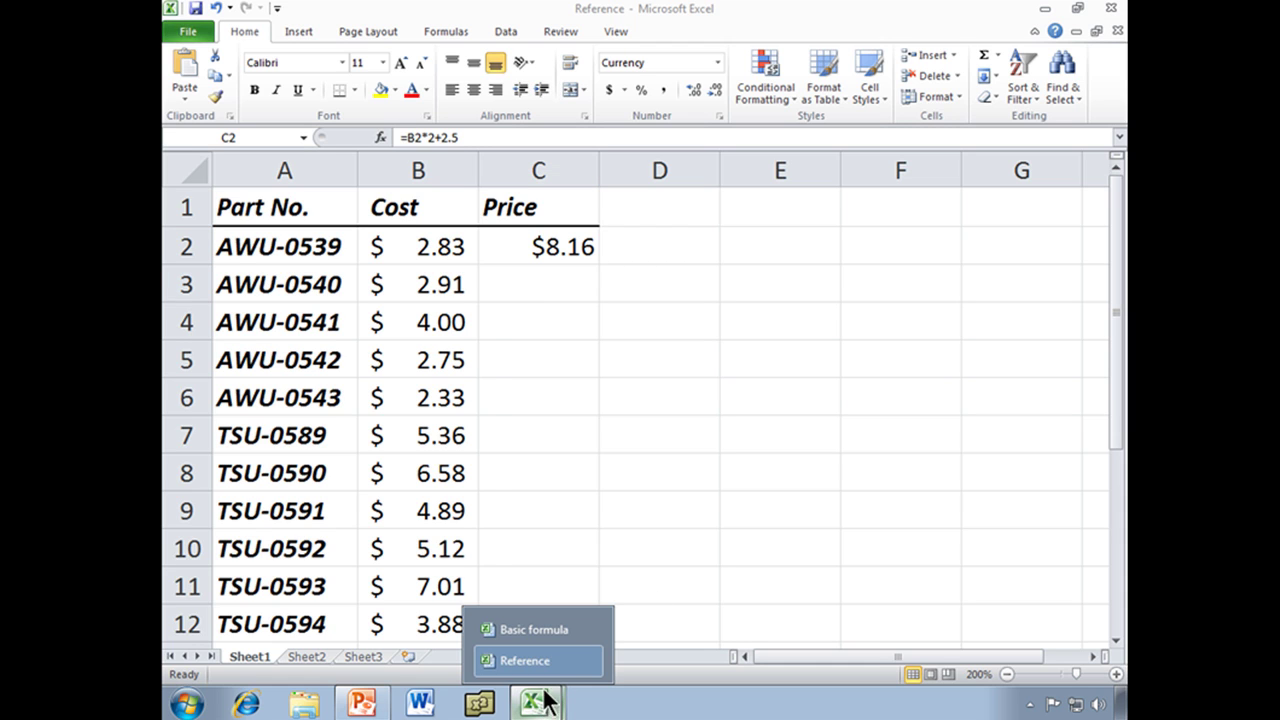
click(548, 628)
click(680, 240)
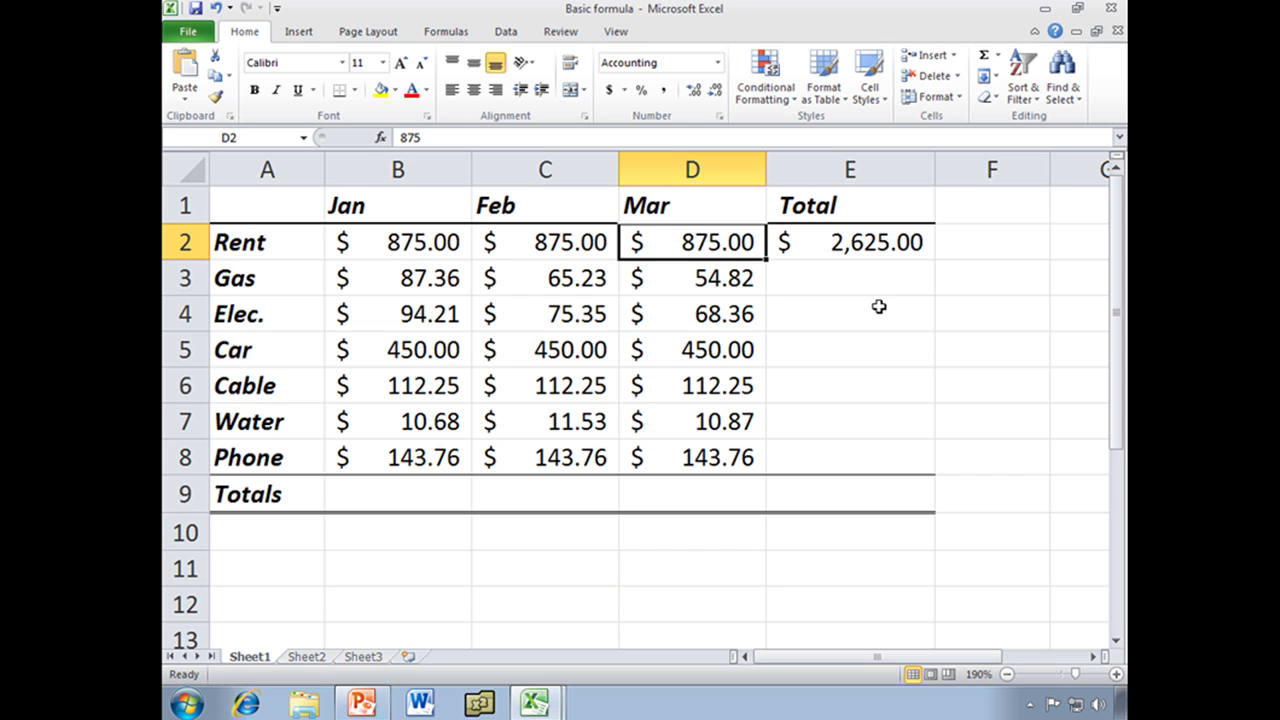
text(1000)
key(Return)
click(889, 242)
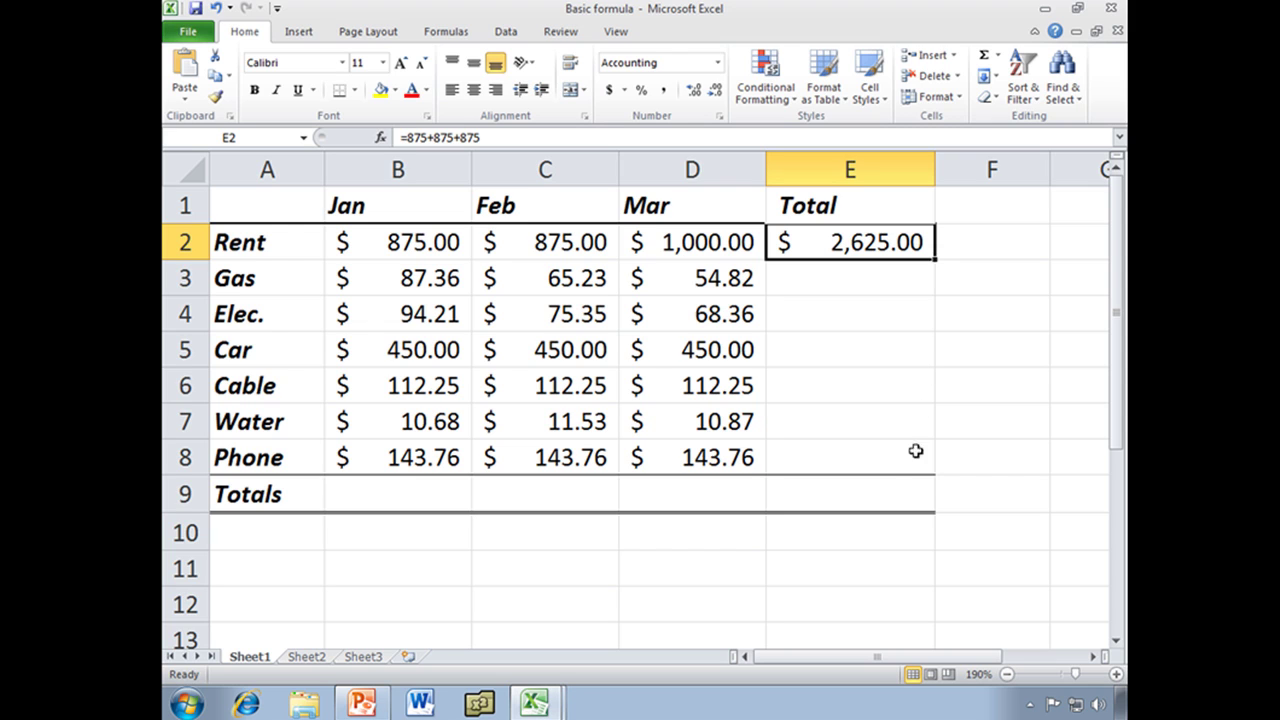
Return to the Reference workbook and fill the Price formula down column C.
click(548, 702)
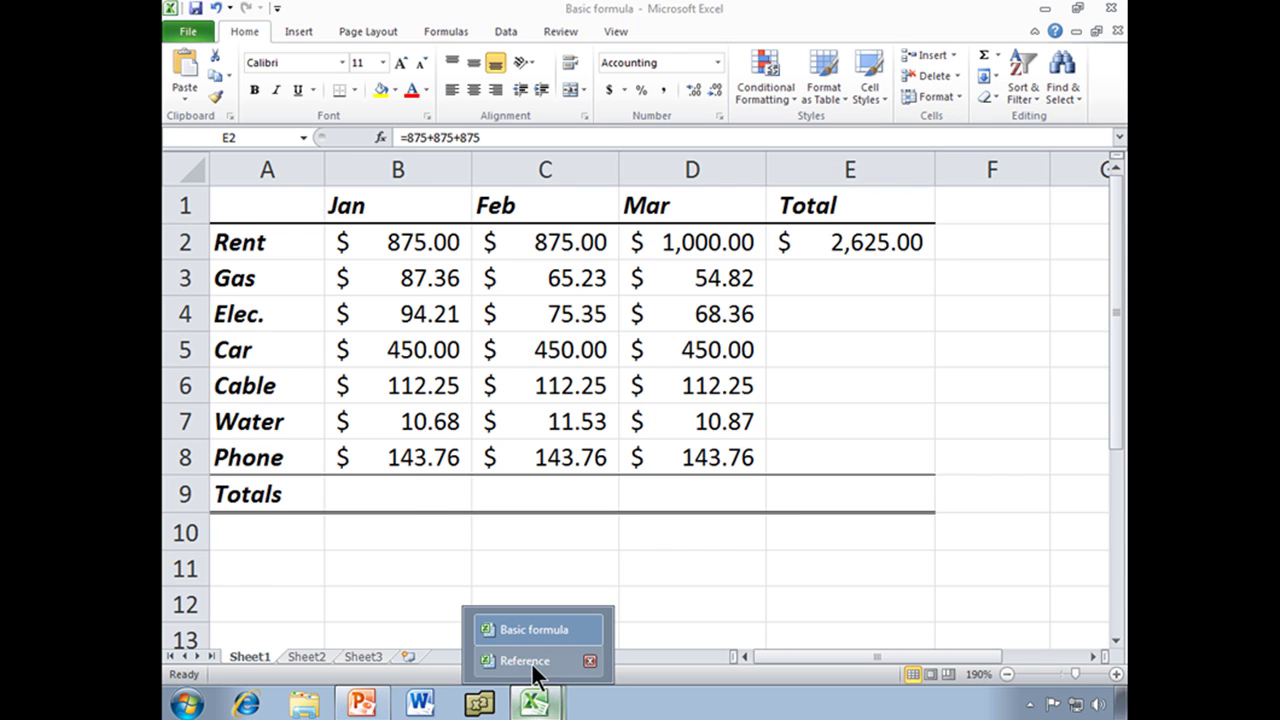
click(520, 662)
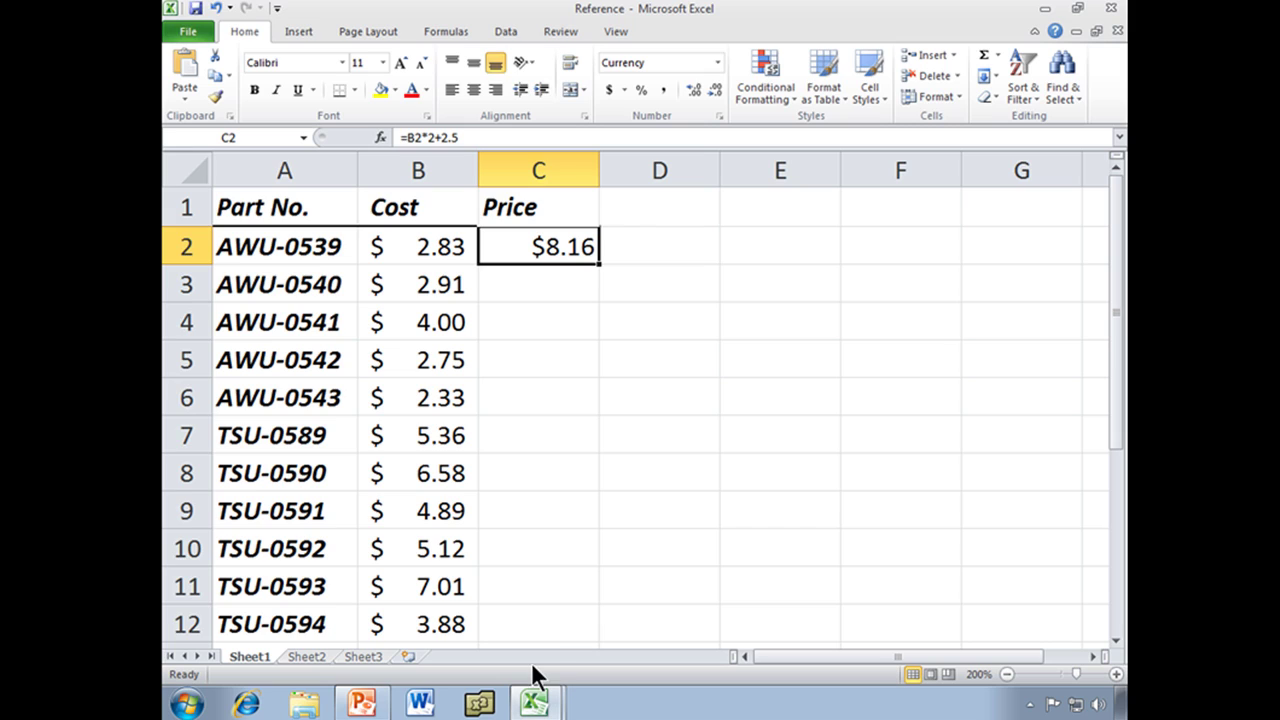
double_click(598, 265)
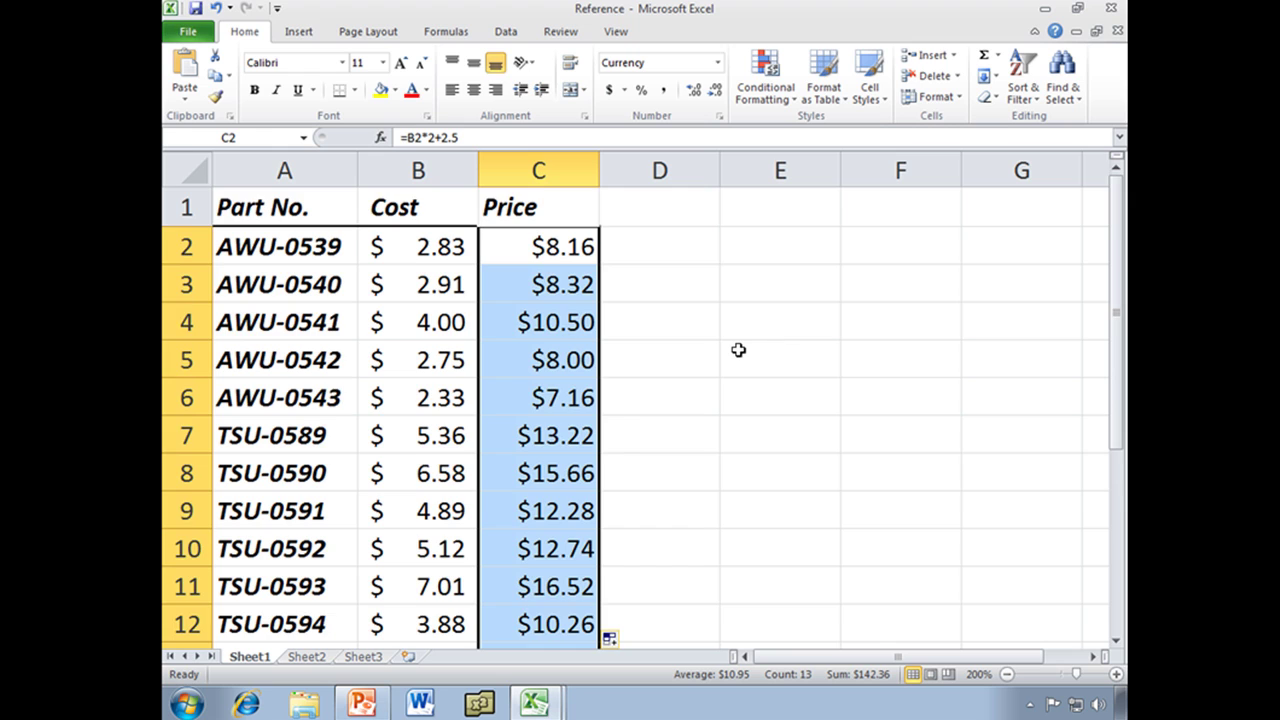
Check the copied Price formulas from C14 up to C2, e.g. C3 showing =B3*2+2.5.
scroll(738, 349, down, 1)
click(552, 590)
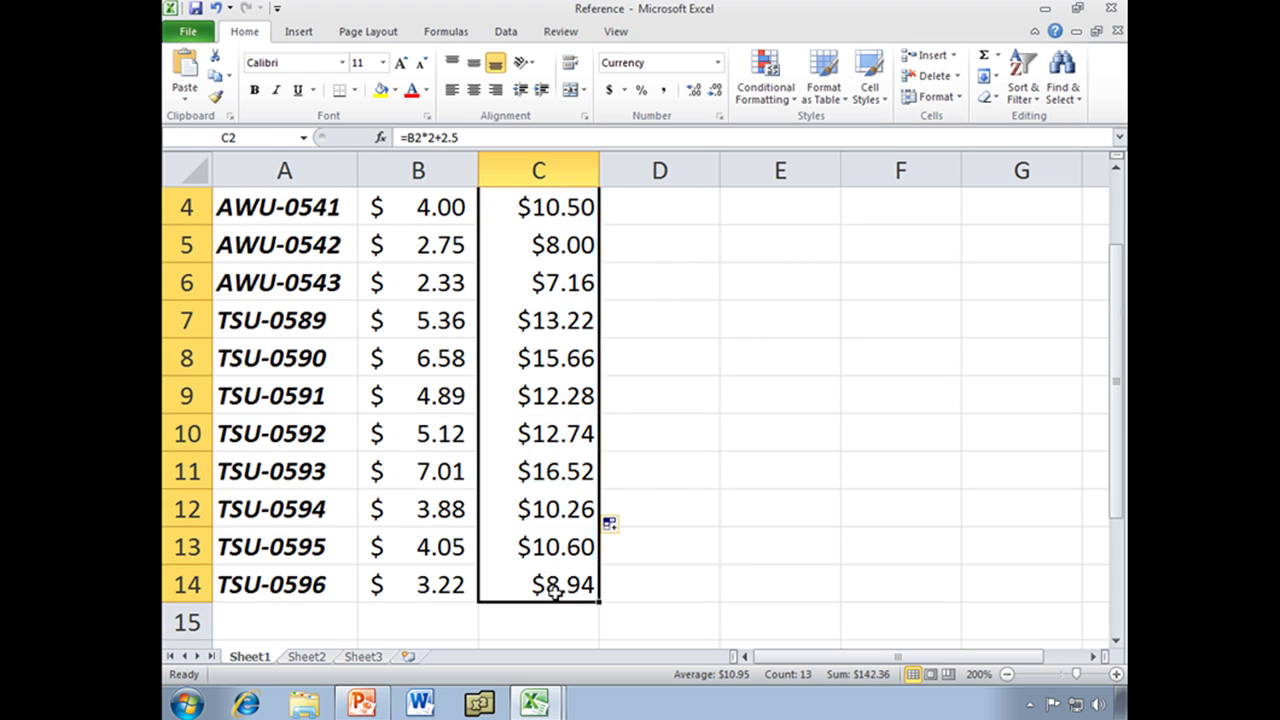
click(560, 547)
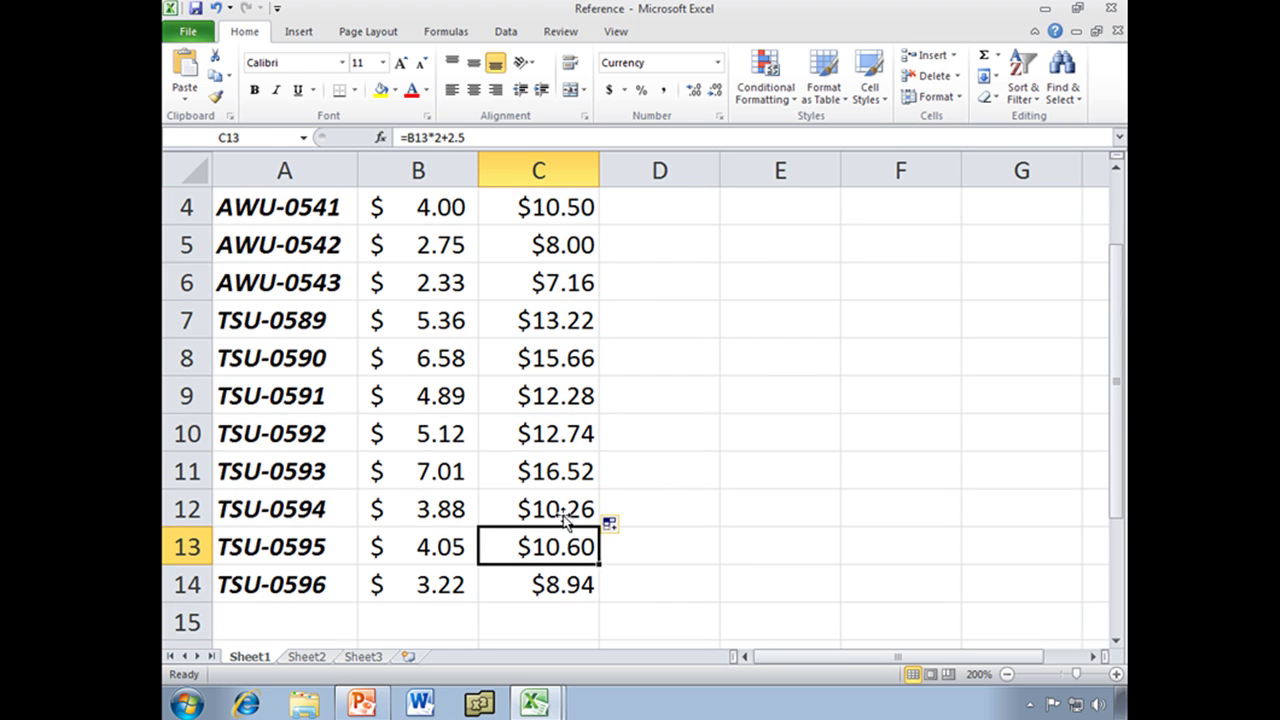
click(563, 512)
click(574, 472)
click(565, 432)
scroll(563, 330, up, 1)
click(563, 247)
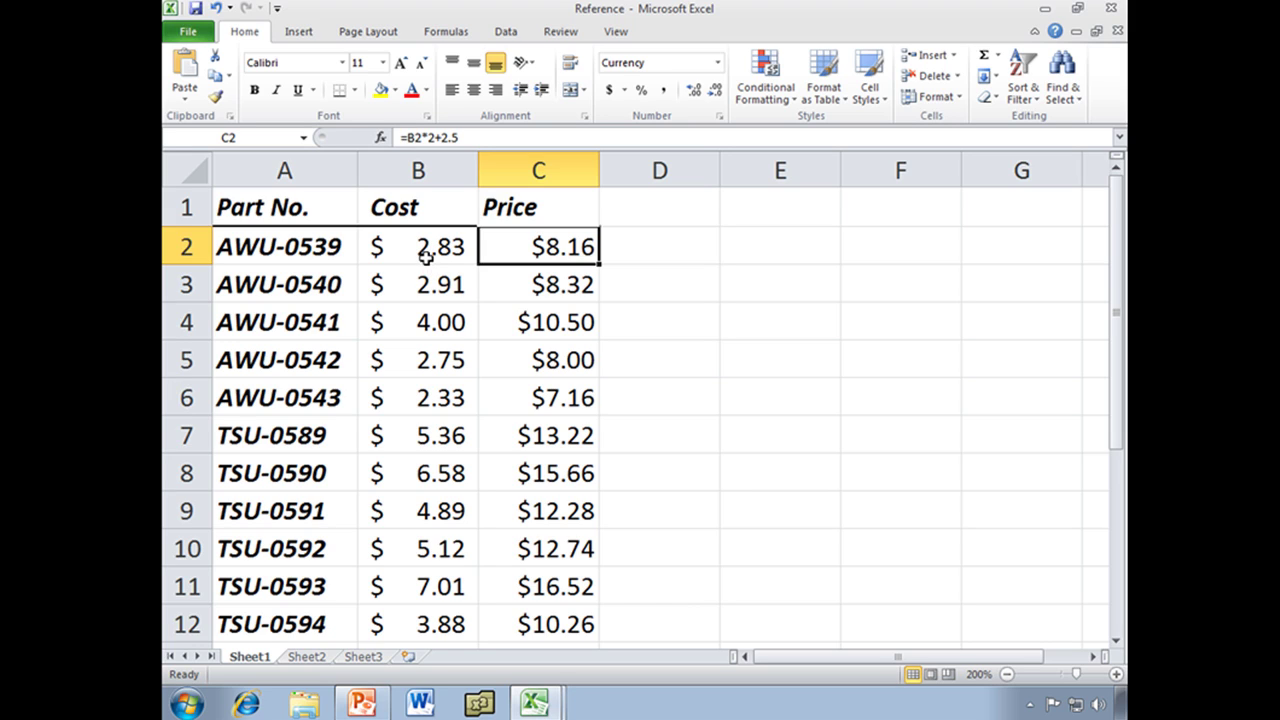
click(550, 289)
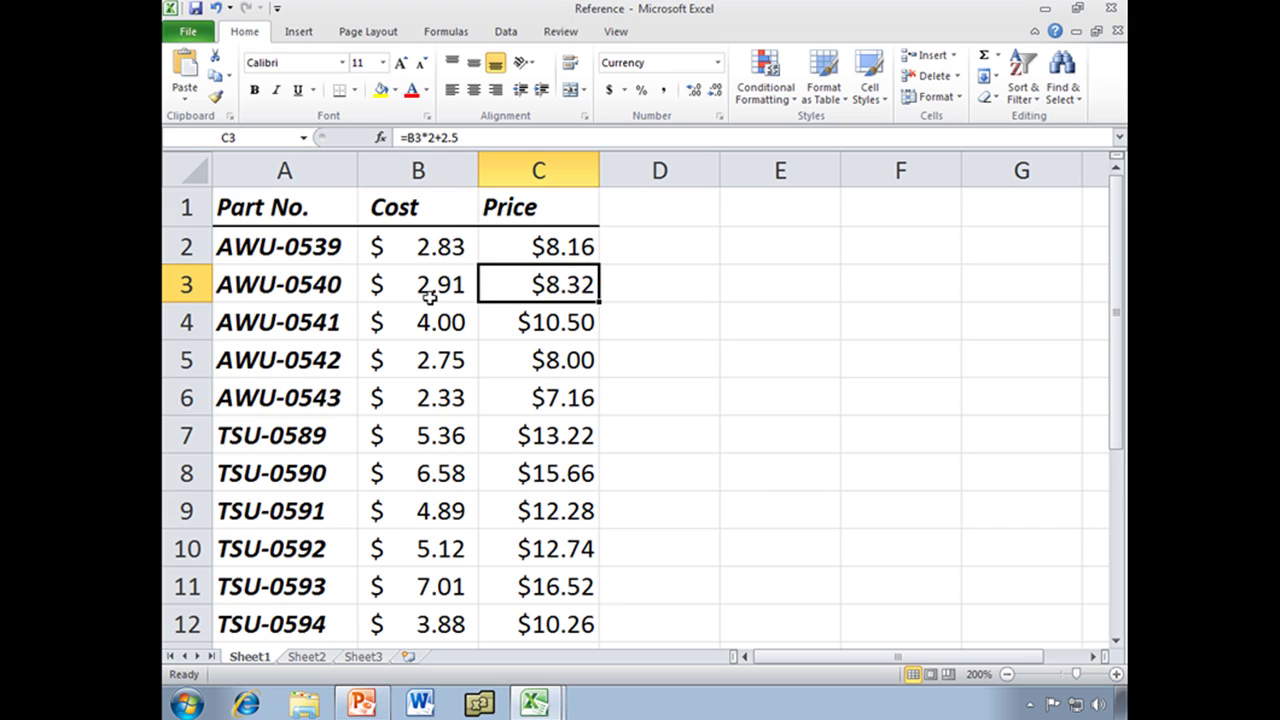
click(572, 248)
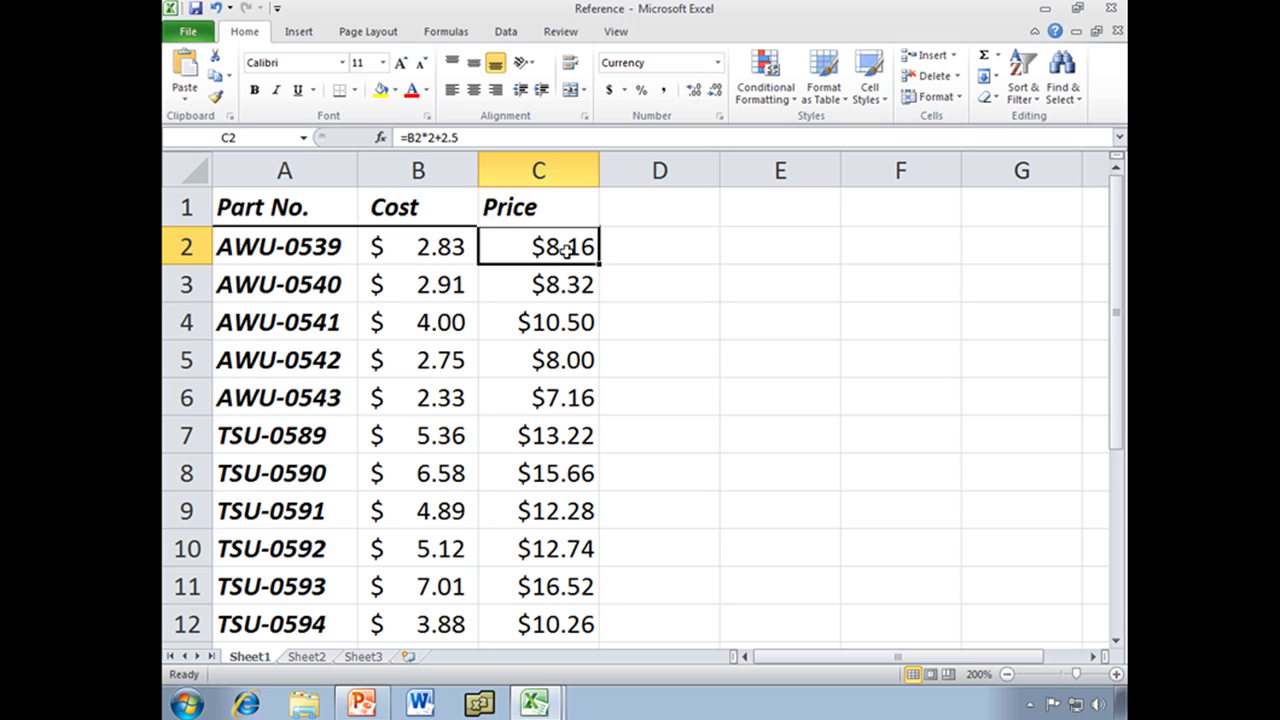
click(215, 83)
click(677, 246)
key(ctrl+v)
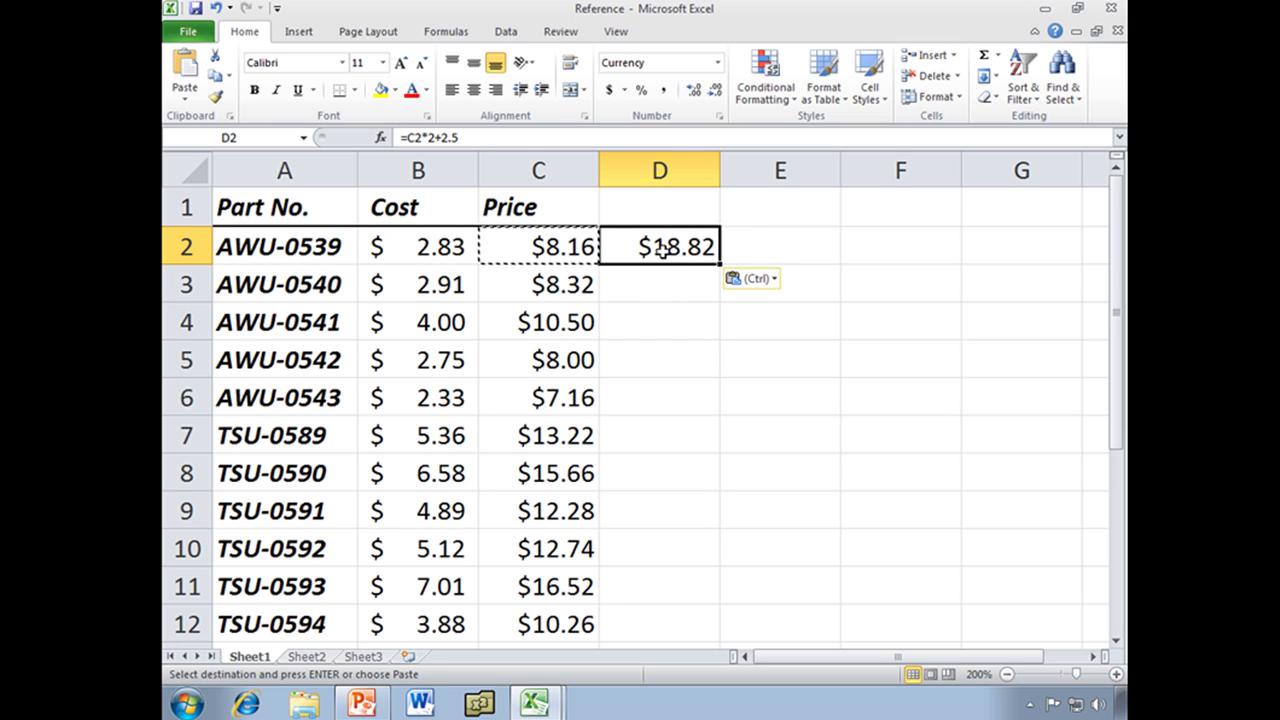
key(Delete)
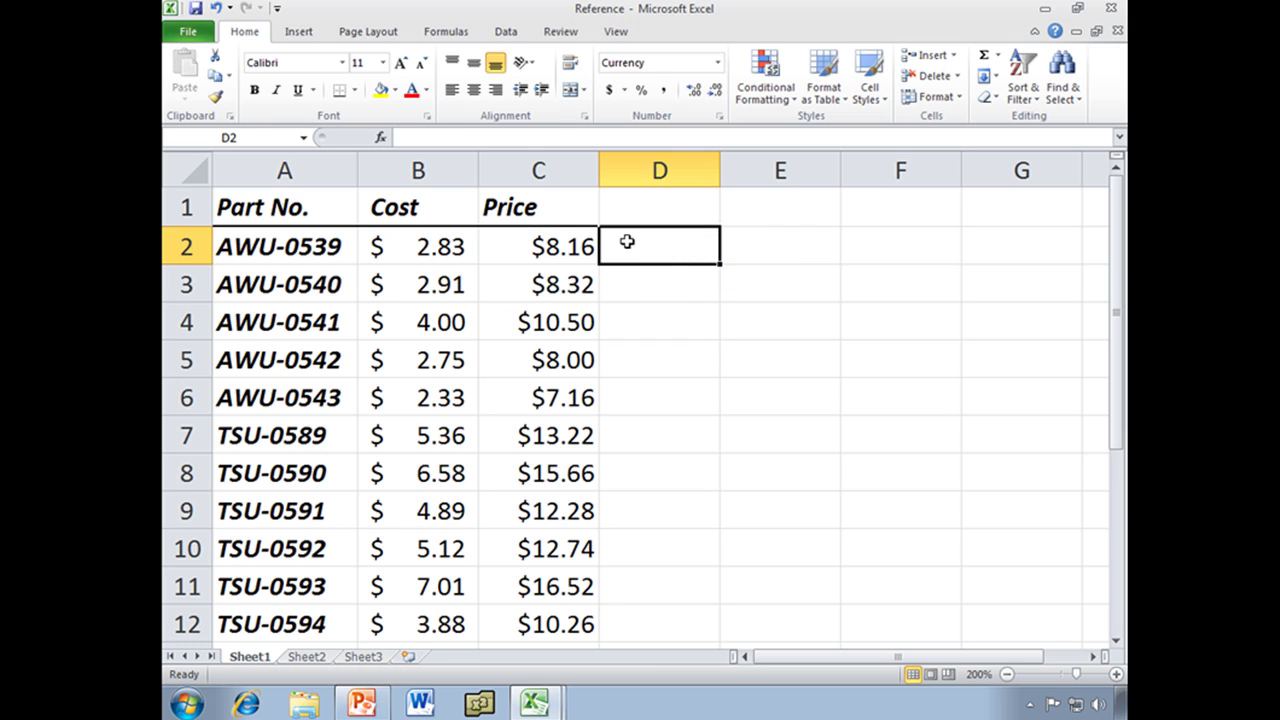
text(=)
click(451, 249)
text(*)
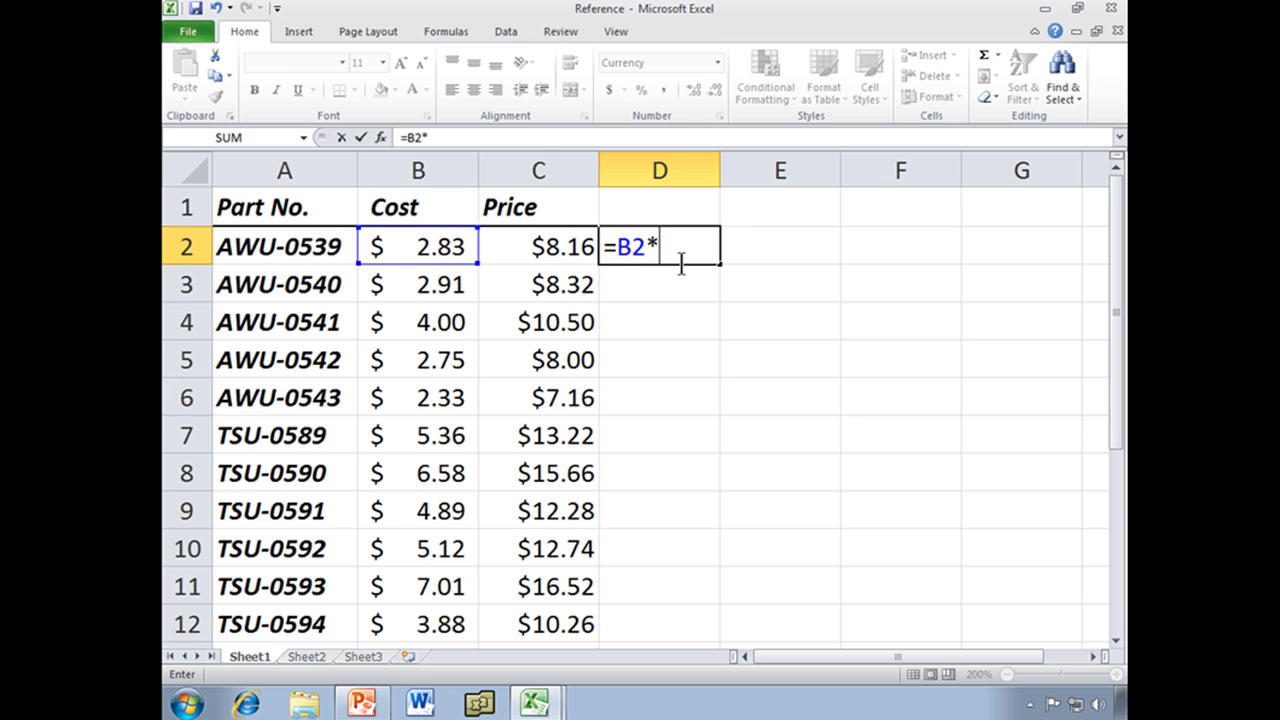
text(2+2.5)
key(ctrl+Return)
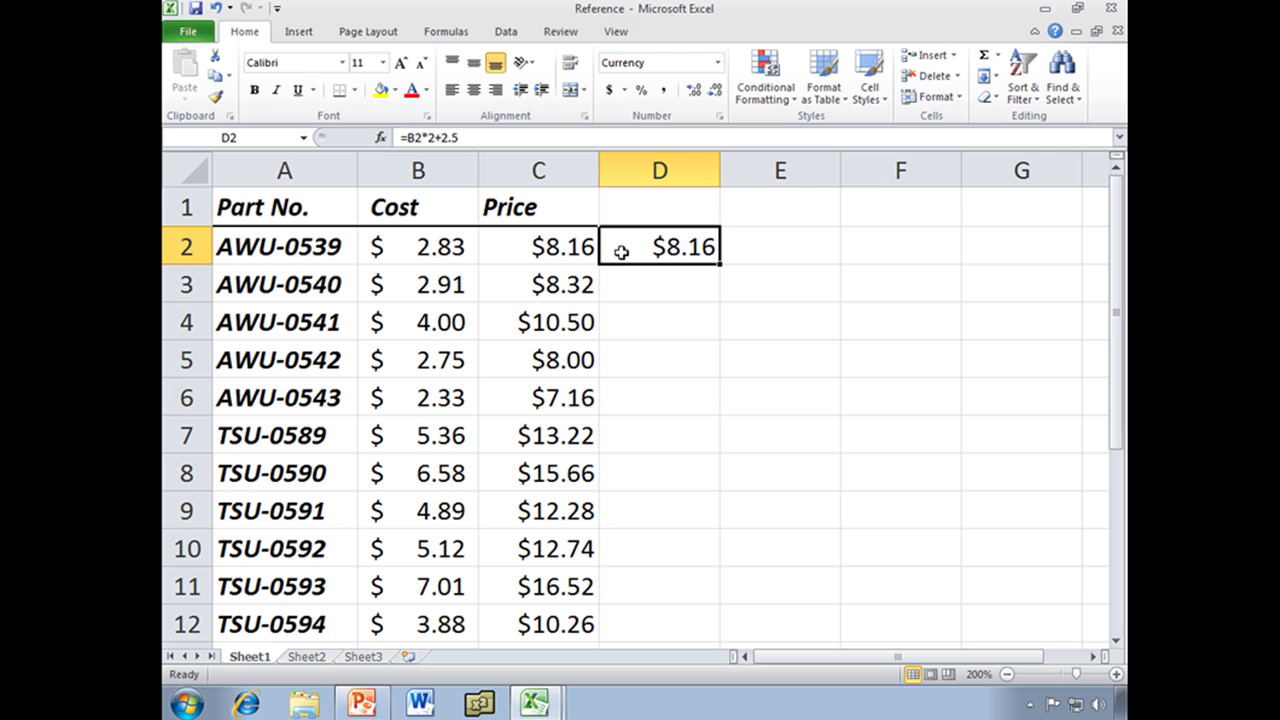
click(220, 84)
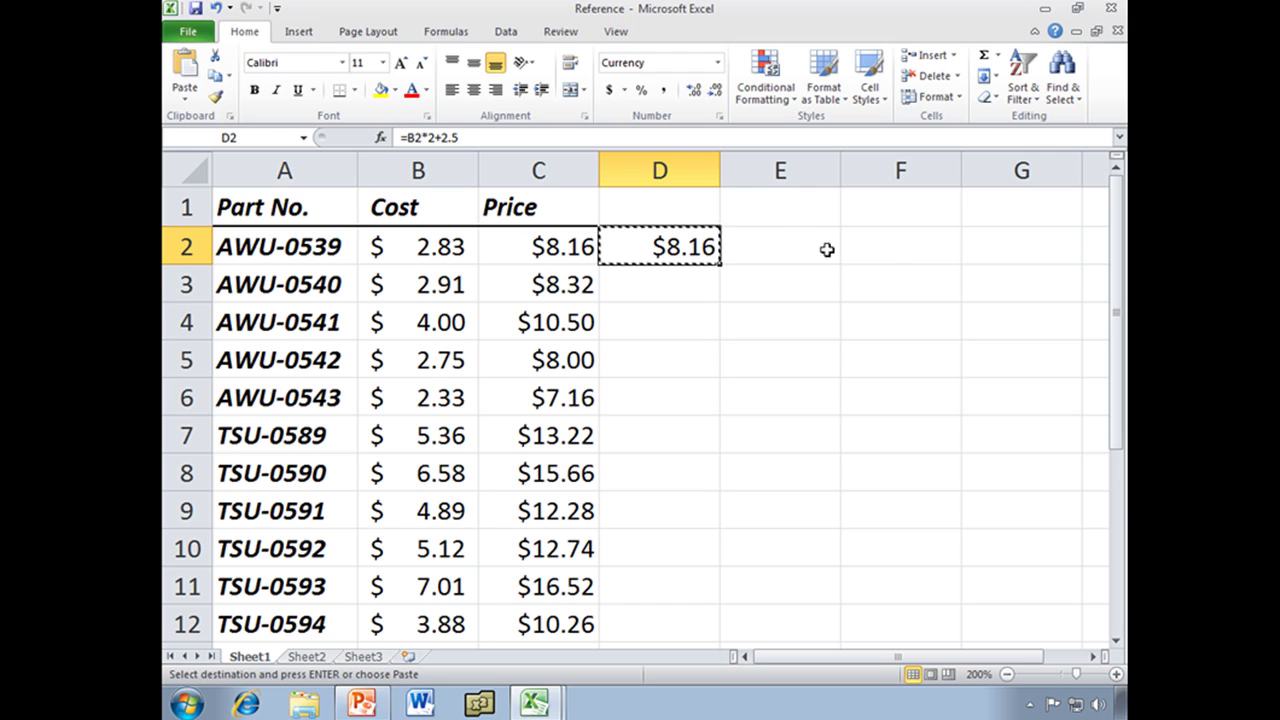
click(771, 249)
key(Return)
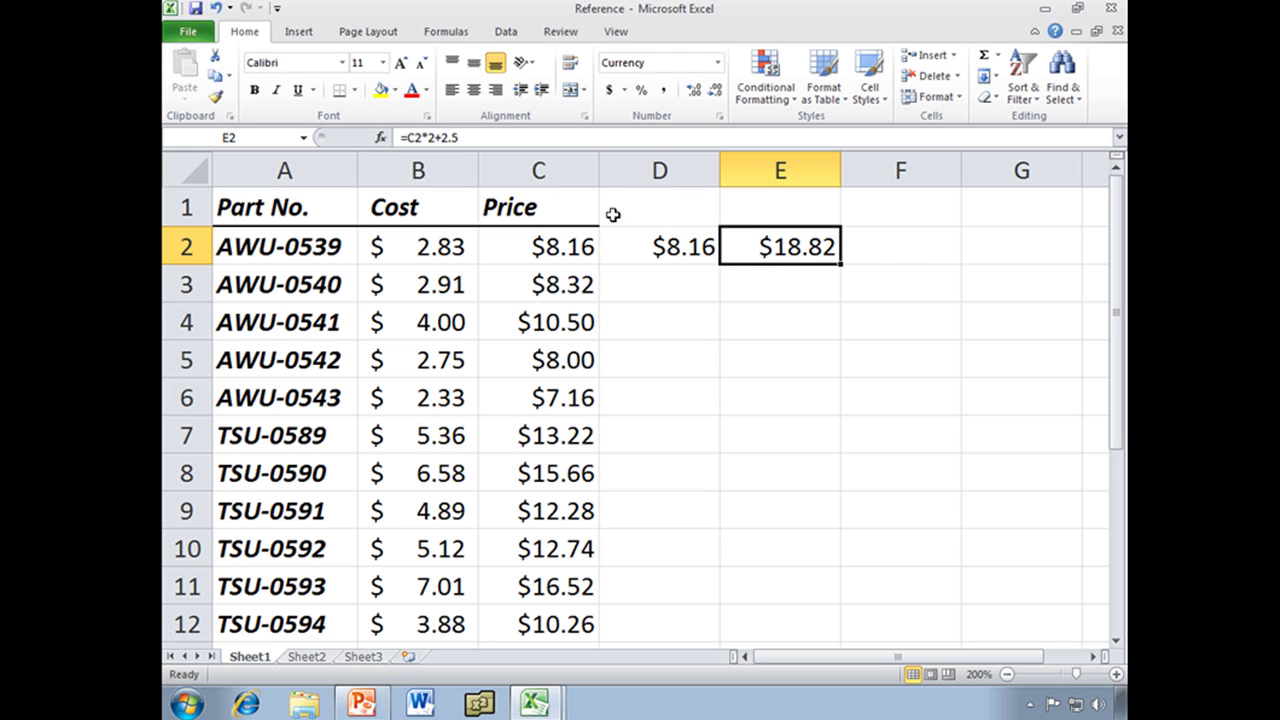
drag(657, 245, 794, 252)
key(Delete)
click(665, 253)
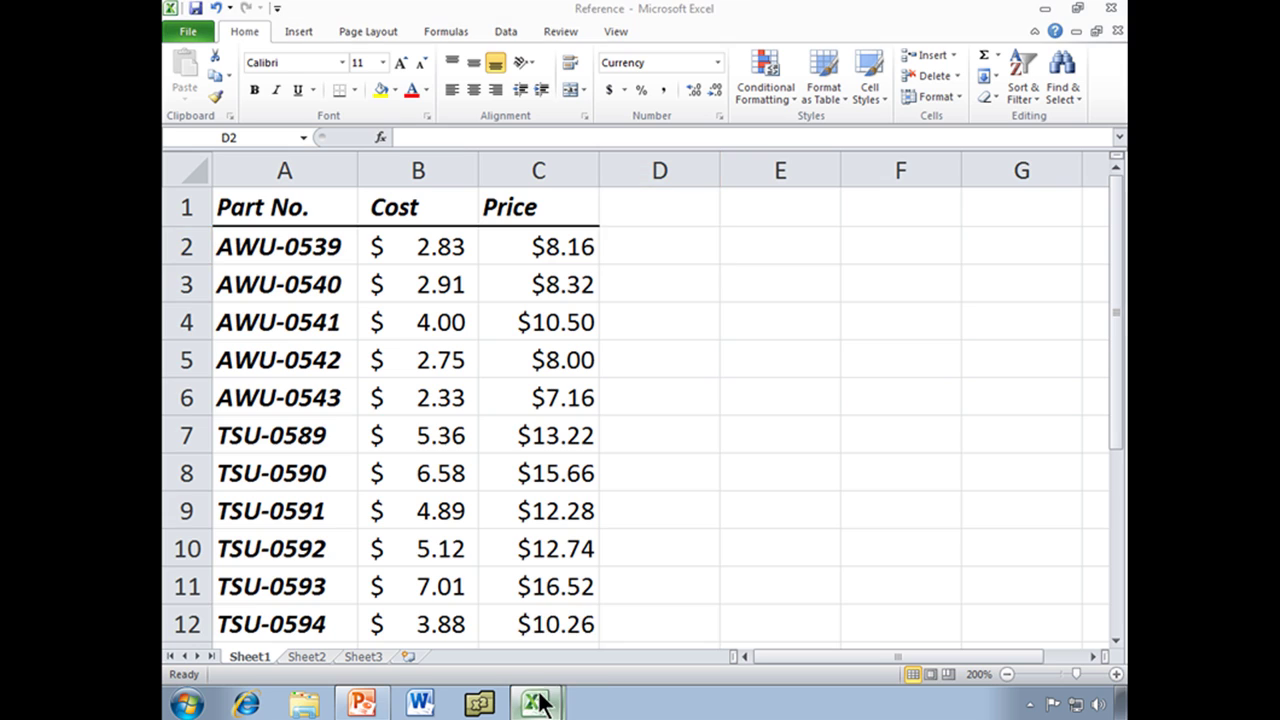
In the Basic formula workbook, replace E2's hard-coded 875+875+875 with cell references =B2+C2+D2.
mouse_move(534, 702)
click(556, 622)
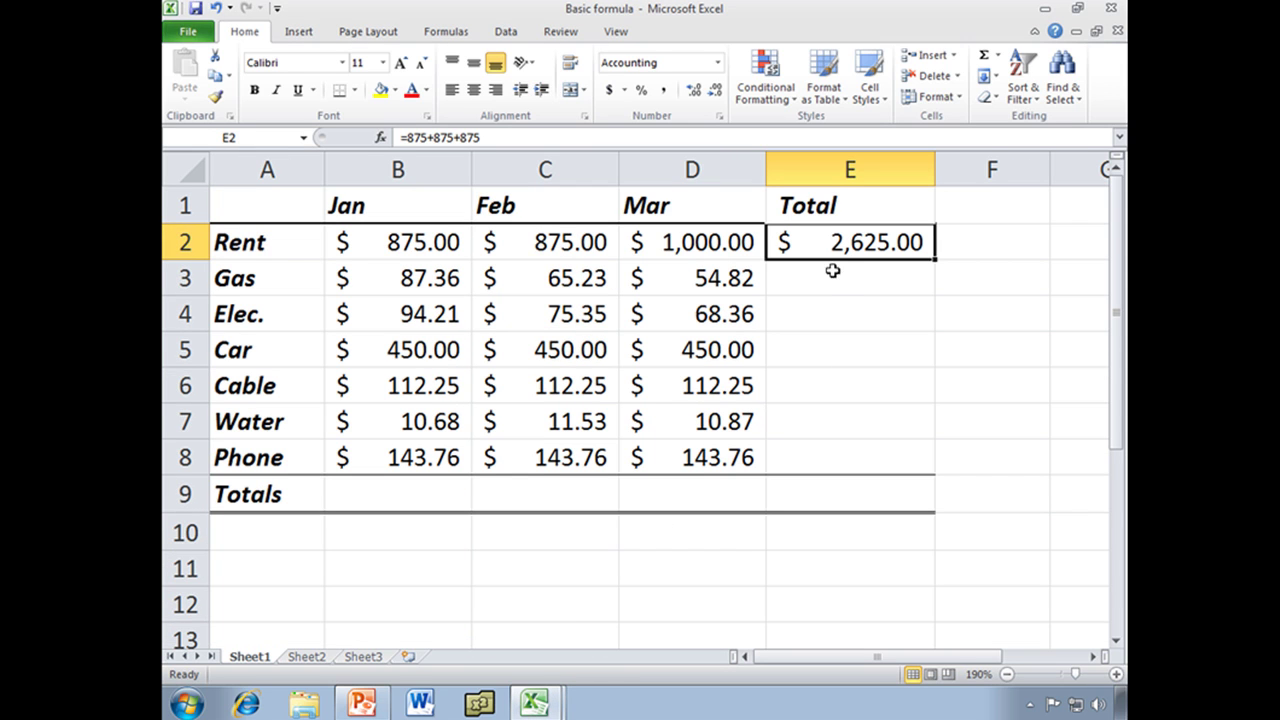
key(F2)
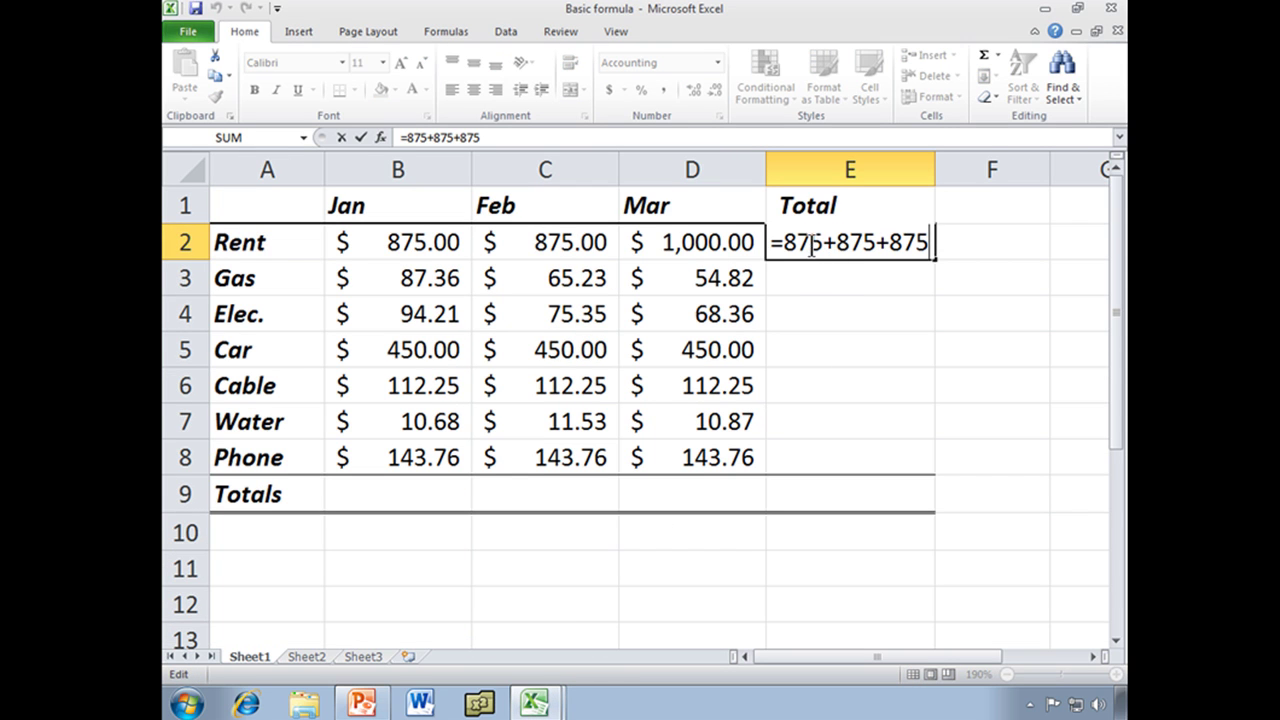
drag(784, 242, 810, 242)
drag(912, 252, 974, 253)
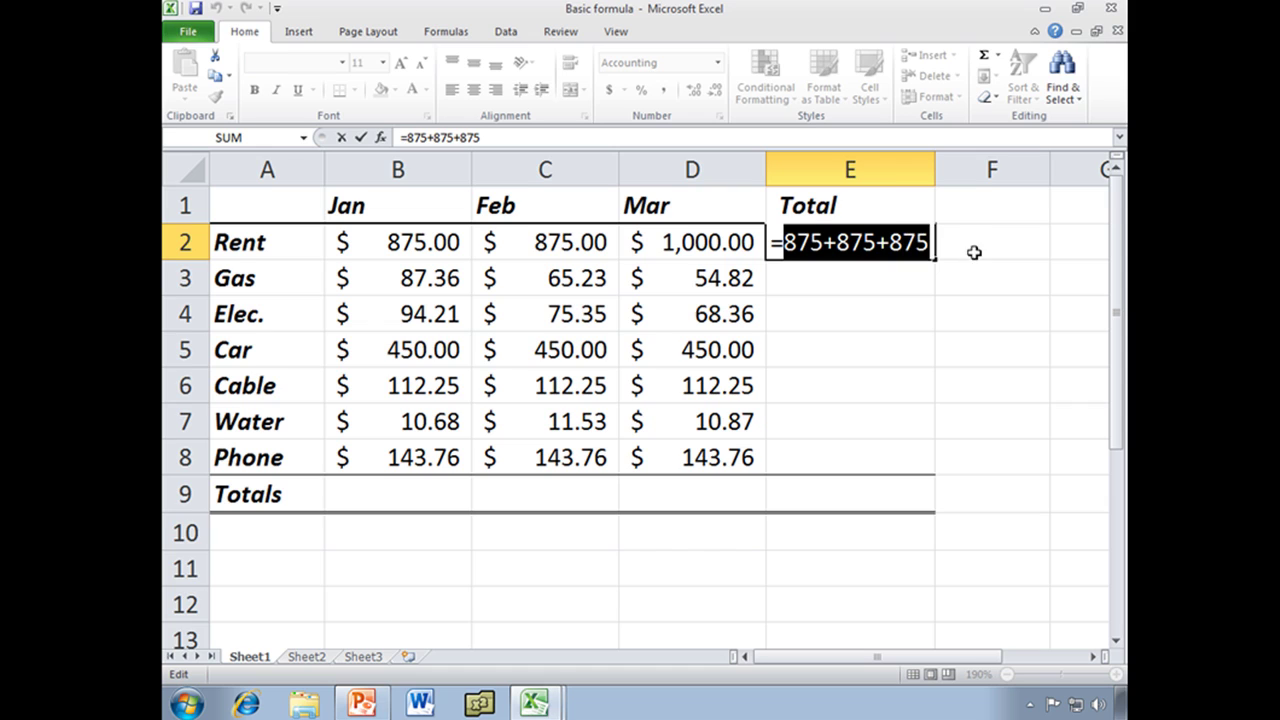
key(BackSpace)
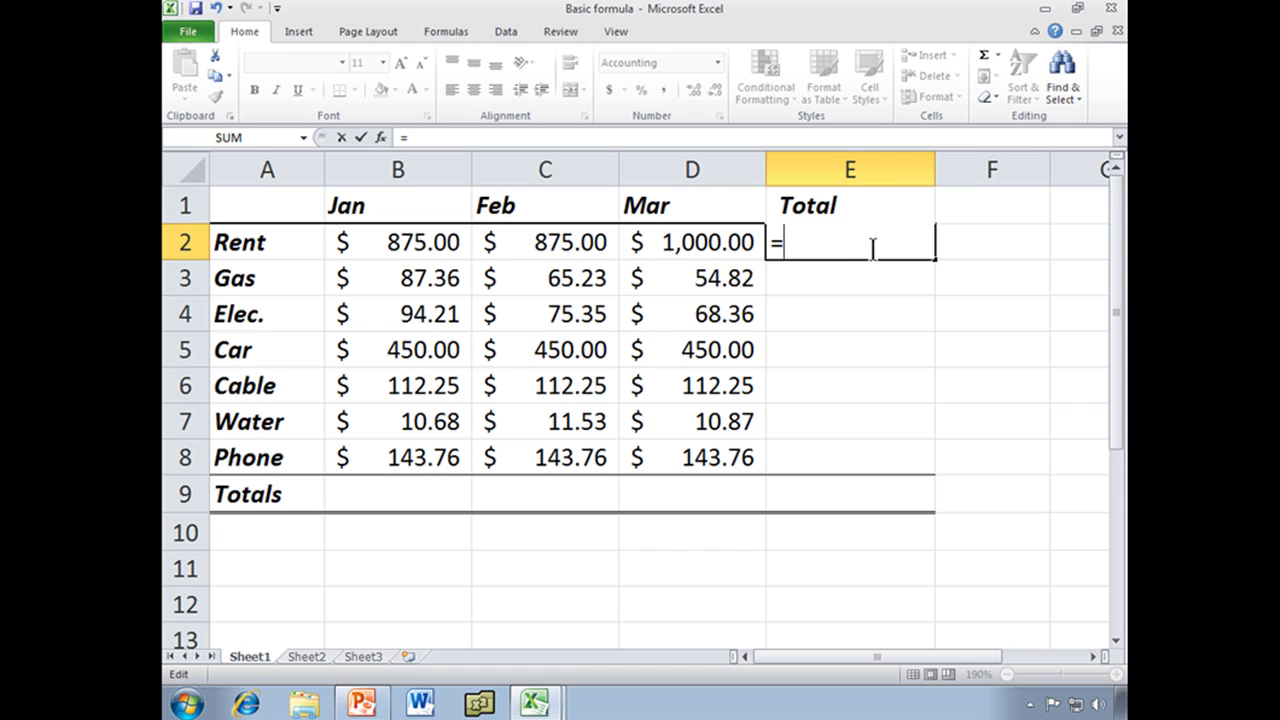
click(415, 250)
text(+)
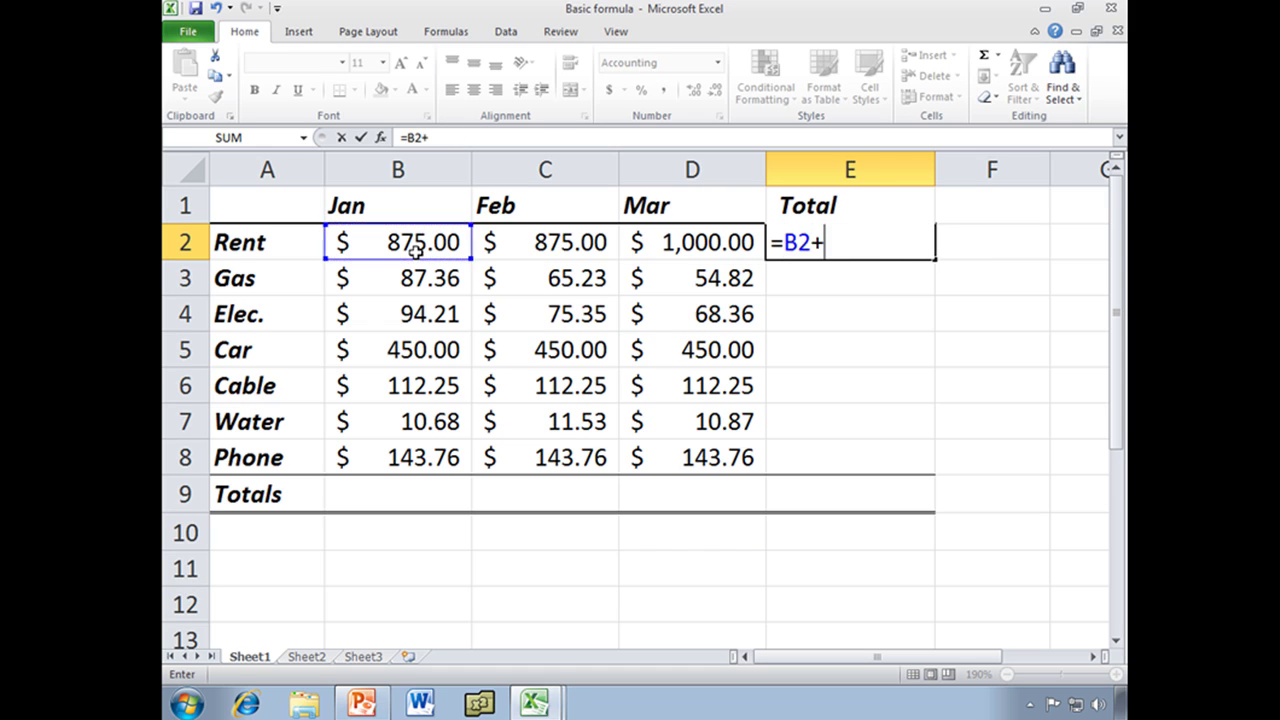
click(552, 254)
text(+)
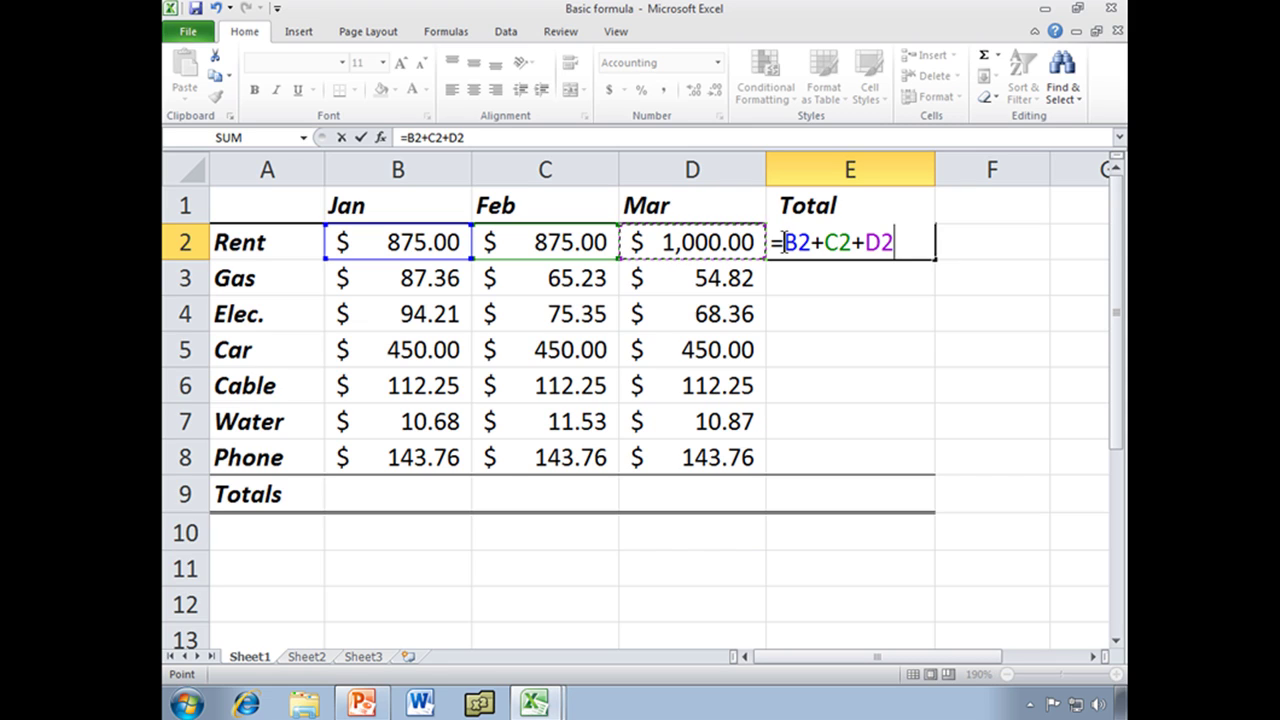
key(Return)
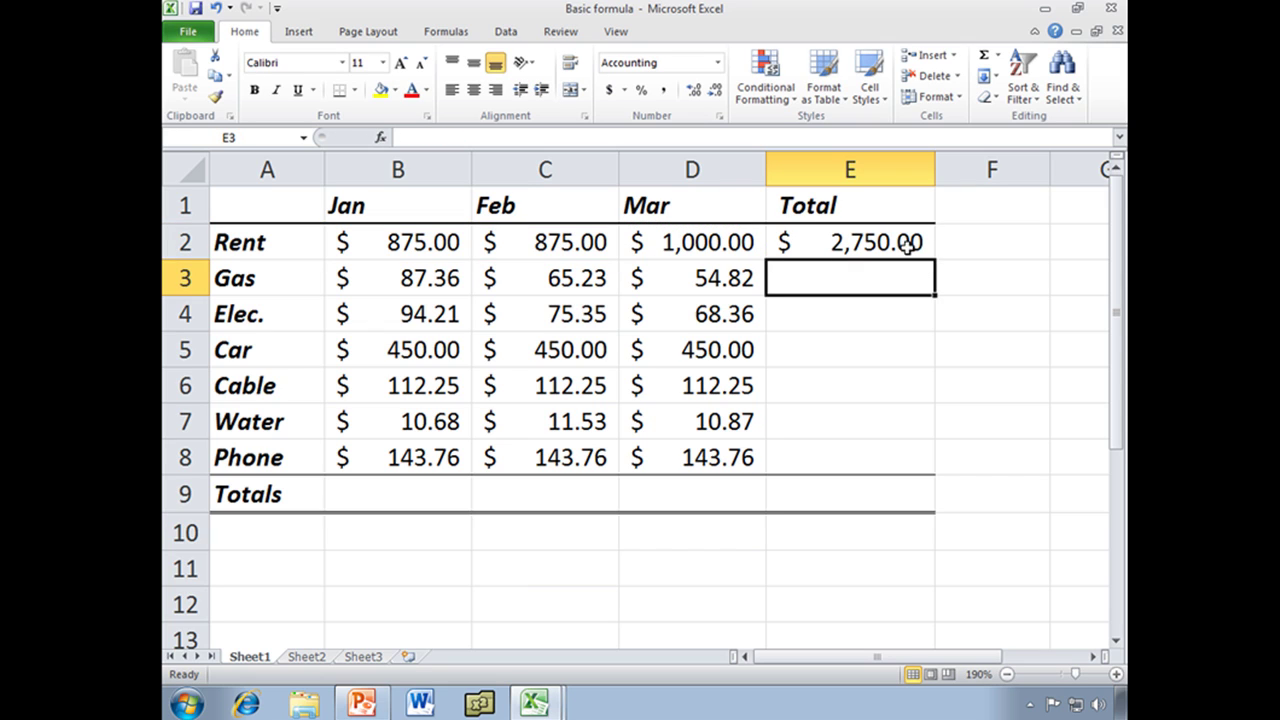
Verify E2's new formula and enter 875 as the March rent in D2.
click(838, 247)
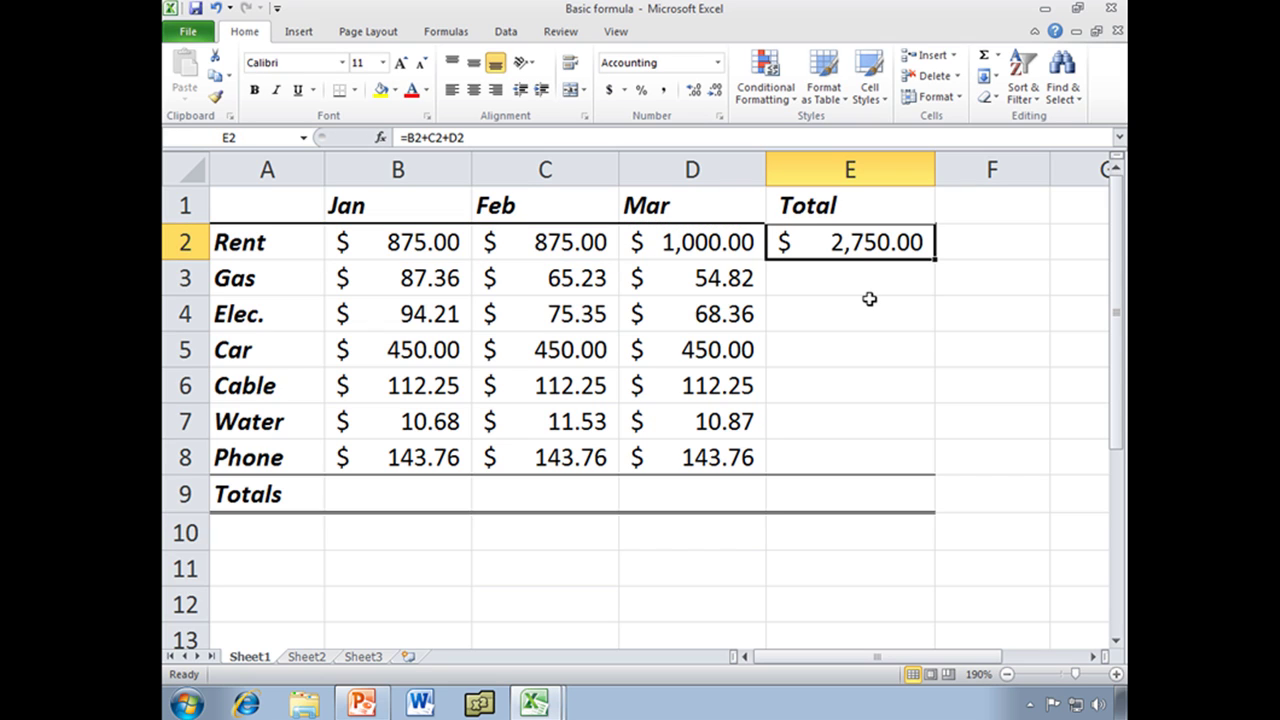
click(705, 246)
text(875)
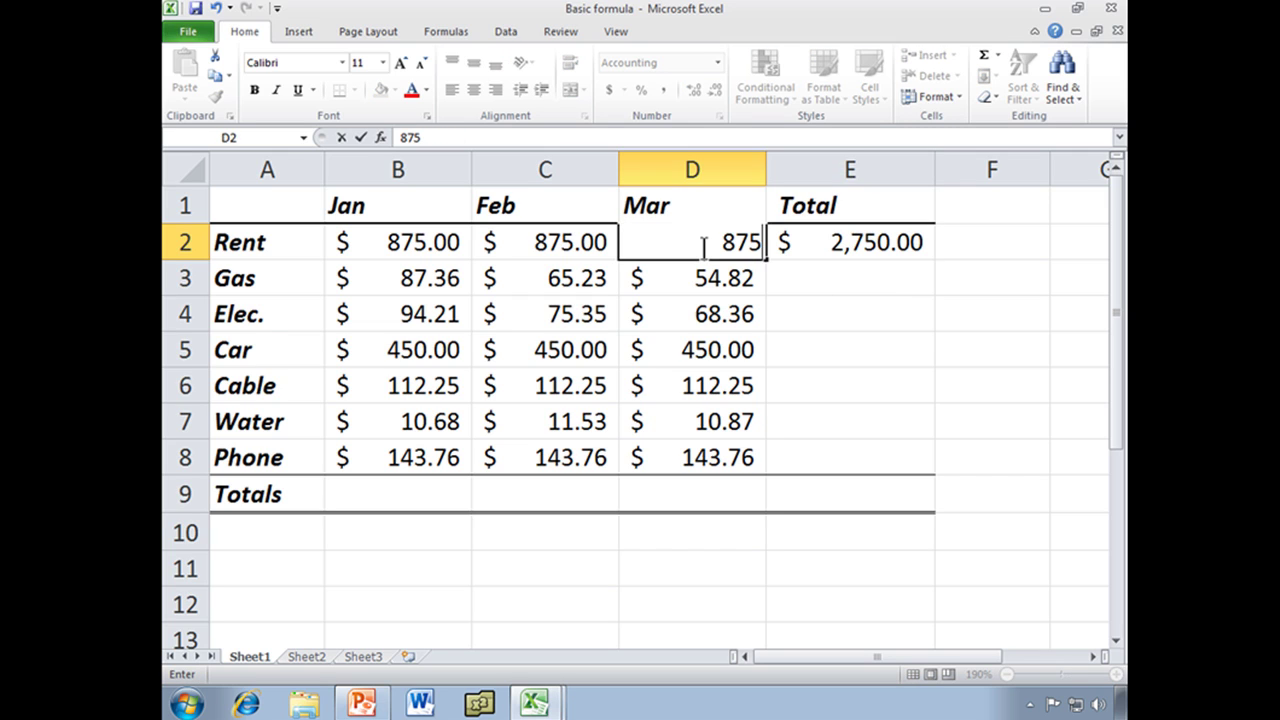
key(Return)
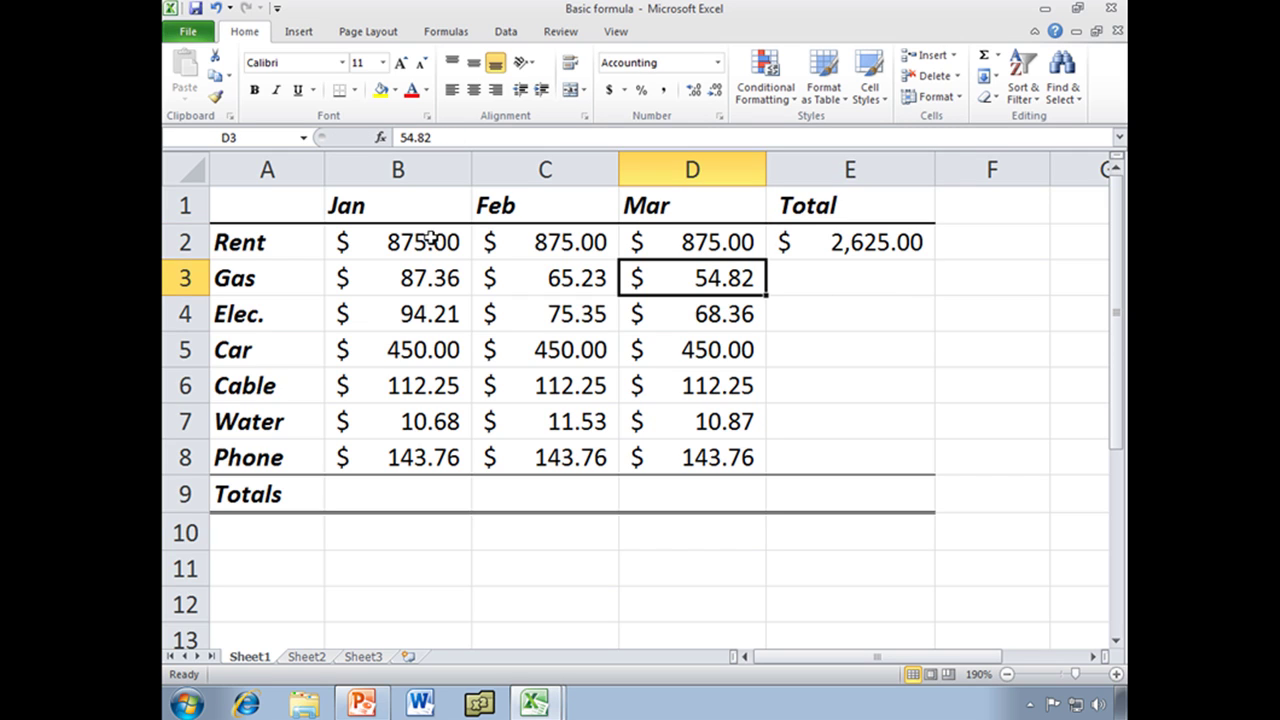